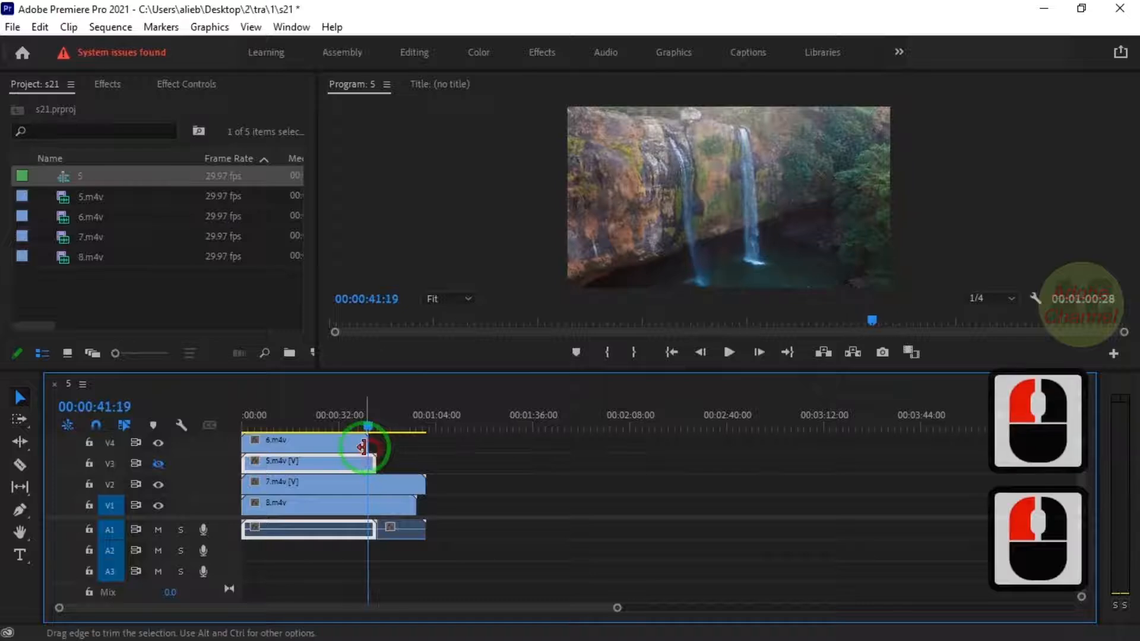
# - Position the playhead at 00:00:20:00 in sequence 5
pyautogui.click(580, 563)
pyautogui.moveTo(617, 608); pyautogui.dragTo(352, 608)
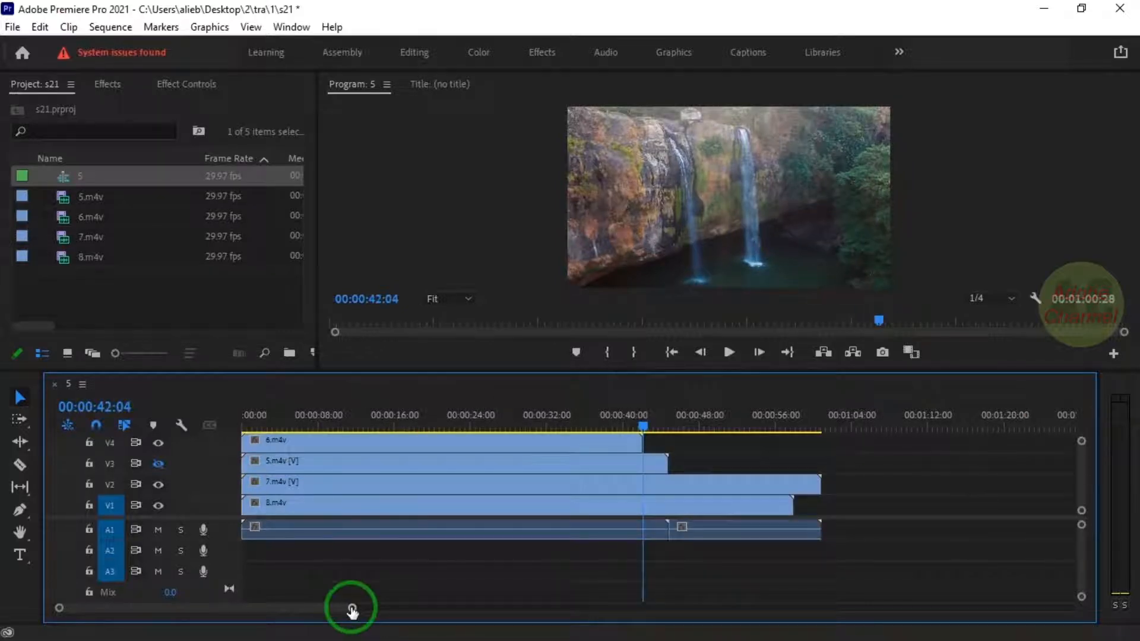
pyautogui.moveTo(353, 610); pyautogui.dragTo(255, 610)
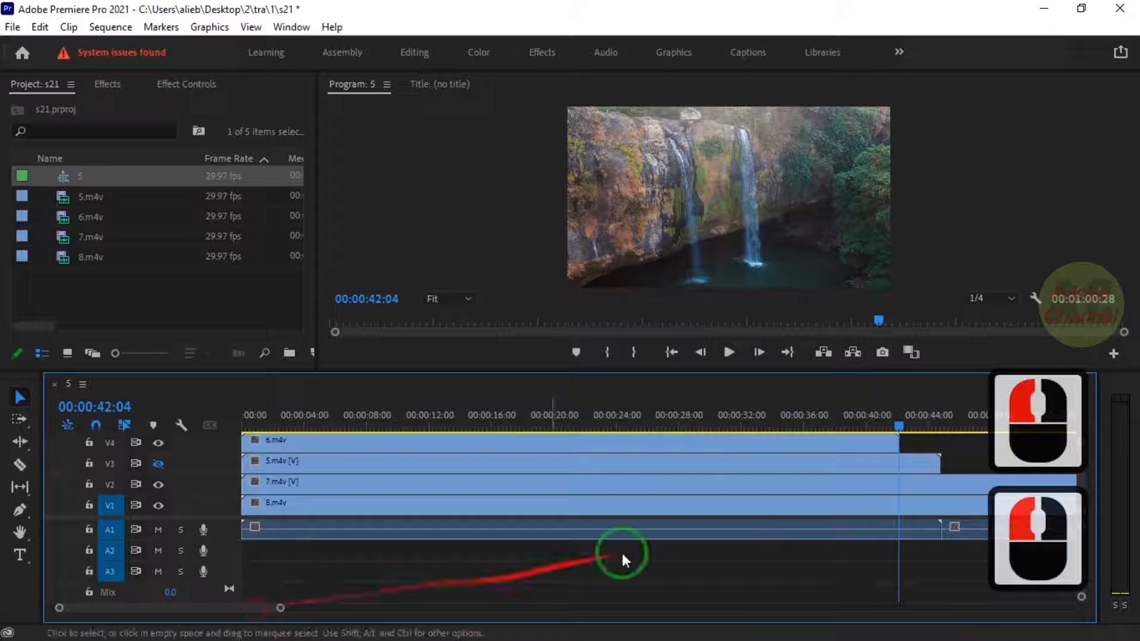
pyautogui.moveTo(898, 425); pyautogui.dragTo(554, 440)
pyautogui.press('Left')
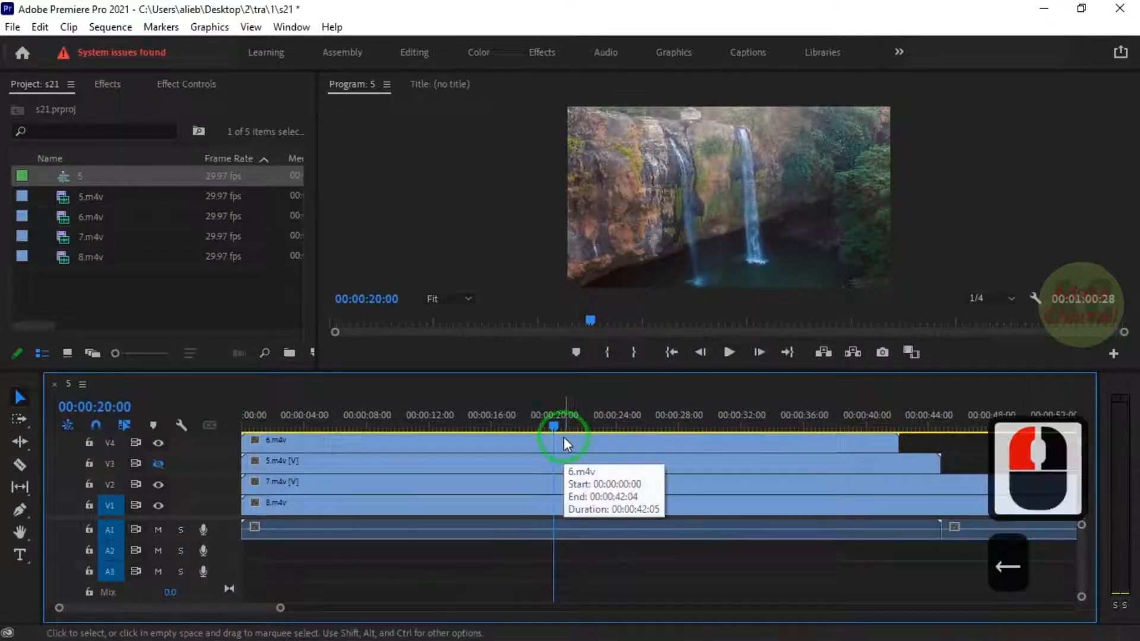
# - Split clips 6.m4v, 5.m4v, 7.m4v and 8.m4v on tracks V4 to V1 at the 20-second playhead
pyautogui.click(563, 443)
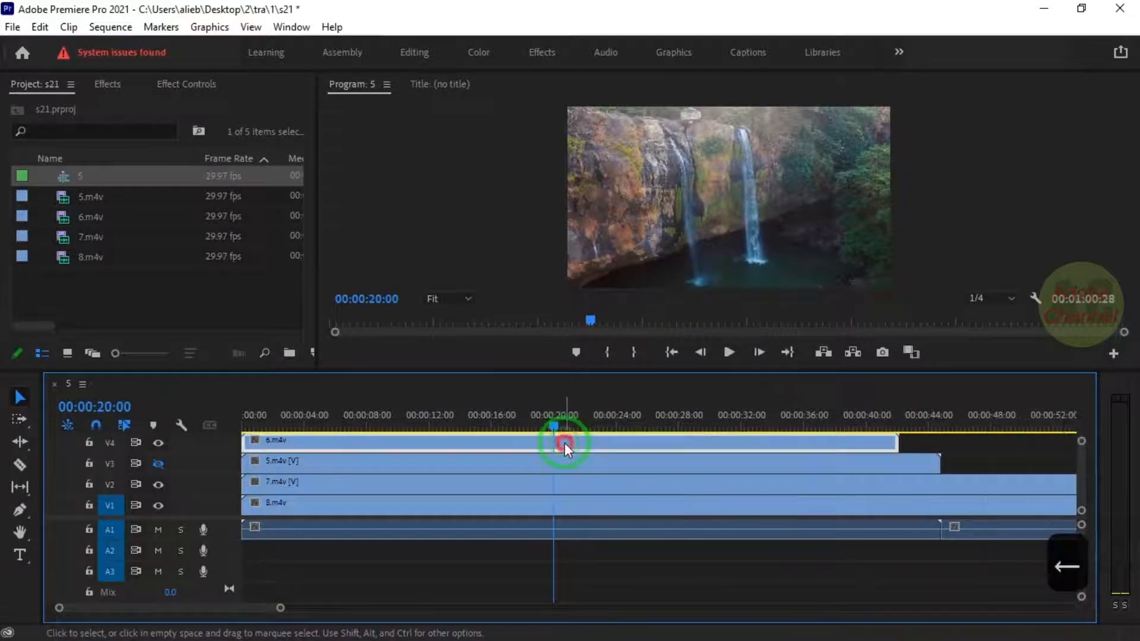
pyautogui.hotkey('ctrl', 'k')
pyautogui.click(572, 465)
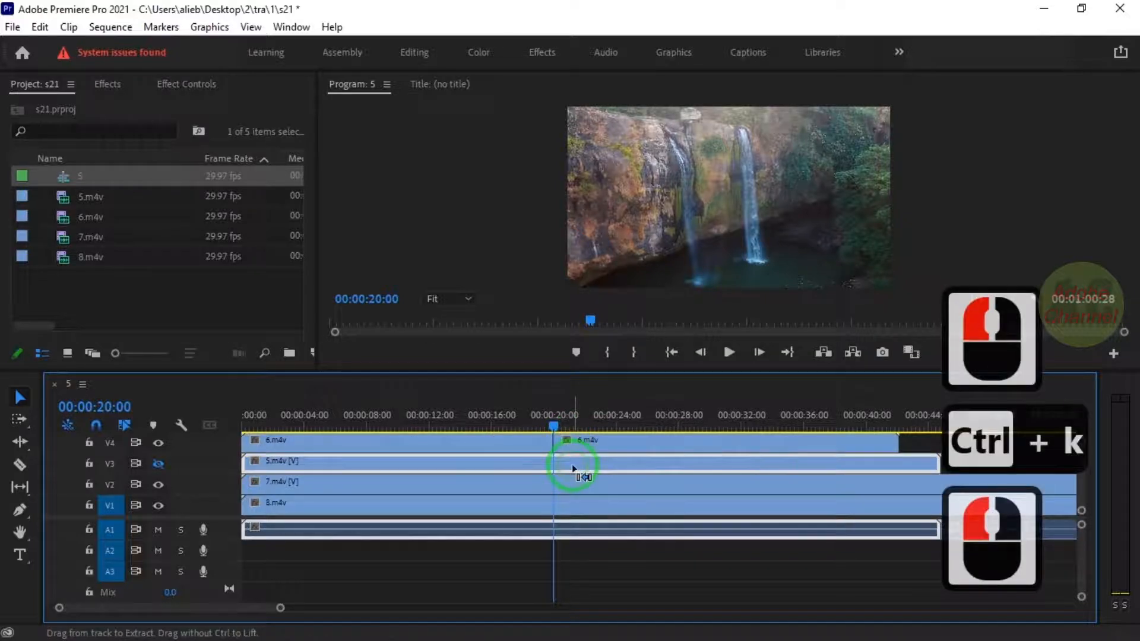
pyautogui.hotkey('ctrl', 'k')
pyautogui.click(578, 486)
pyautogui.hotkey('ctrl', 'k')
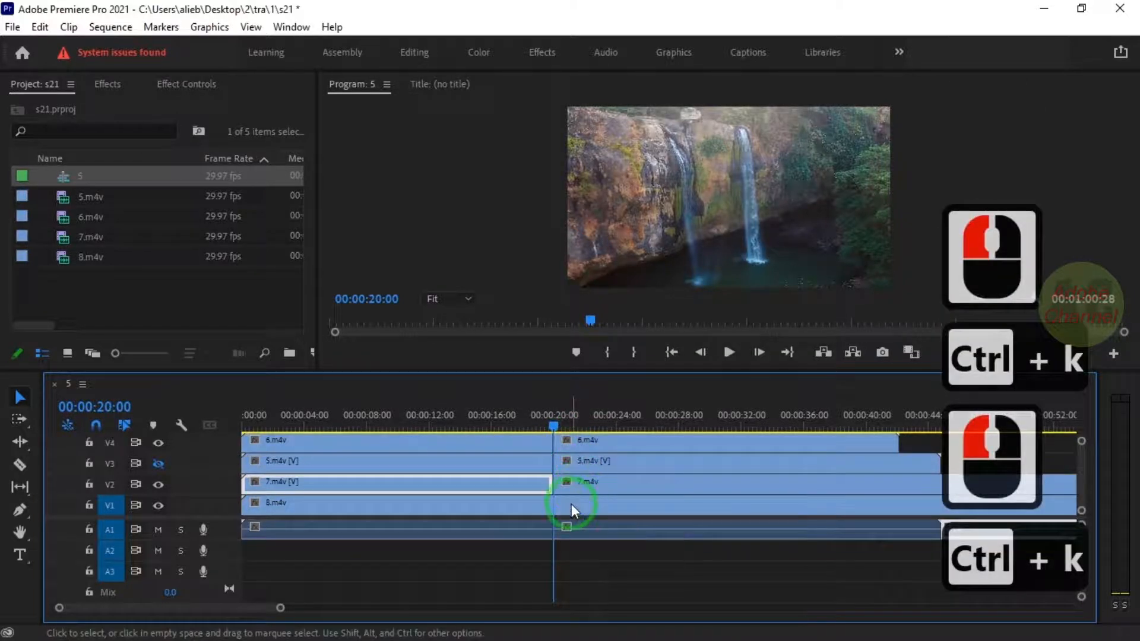
pyautogui.click(572, 508)
pyautogui.hotkey('ctrl', 'k')
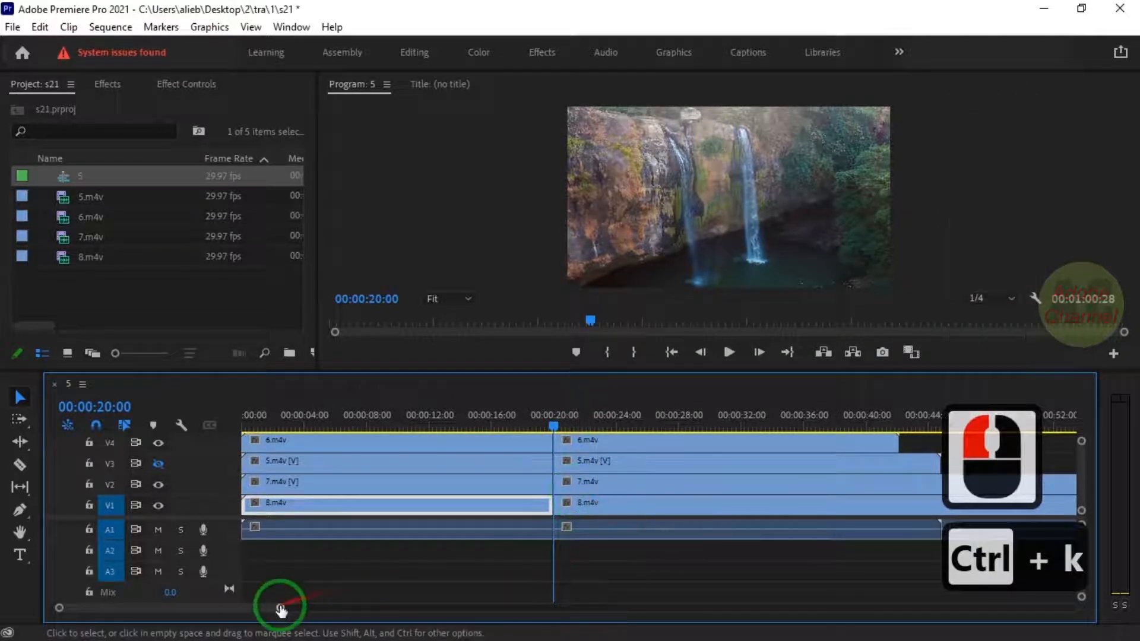
# - Delete the clip segments that follow the 20-second cut on the video tracks
pyautogui.moveTo(280, 609); pyautogui.dragTo(370, 609)
pyautogui.moveTo(870, 443); pyautogui.dragTo(572, 501)
pyautogui.press('Delete')
# - Nest 6.m4v on V4 and 5.m4v on V3 as two separate sequences with the default names
pyautogui.moveTo(386, 590); pyautogui.dragTo(314, 600)
pyautogui.moveTo(714, 500); pyautogui.dragTo(507, 442)
pyautogui.rightClick(507, 441)
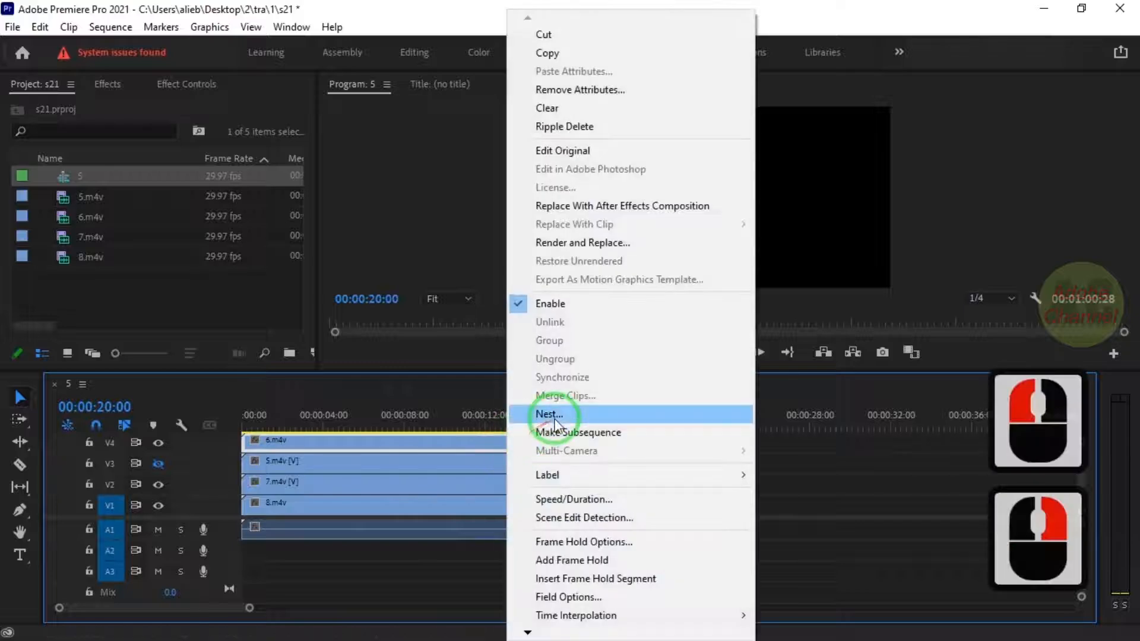
pyautogui.click(552, 416)
pyautogui.click(534, 348)
pyautogui.rightClick(458, 461)
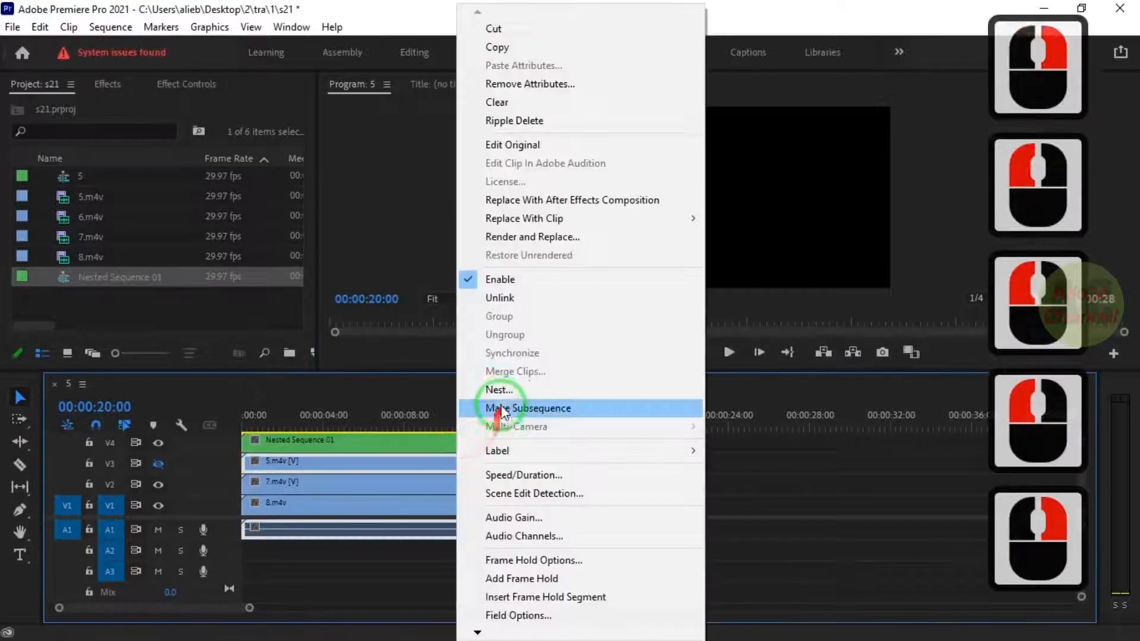
pyautogui.click(499, 393)
pyautogui.click(537, 352)
# - Nest 7.m4v on V2 and 8.m4v on V1 as two separate sequences with the default names
pyautogui.rightClick(475, 462)
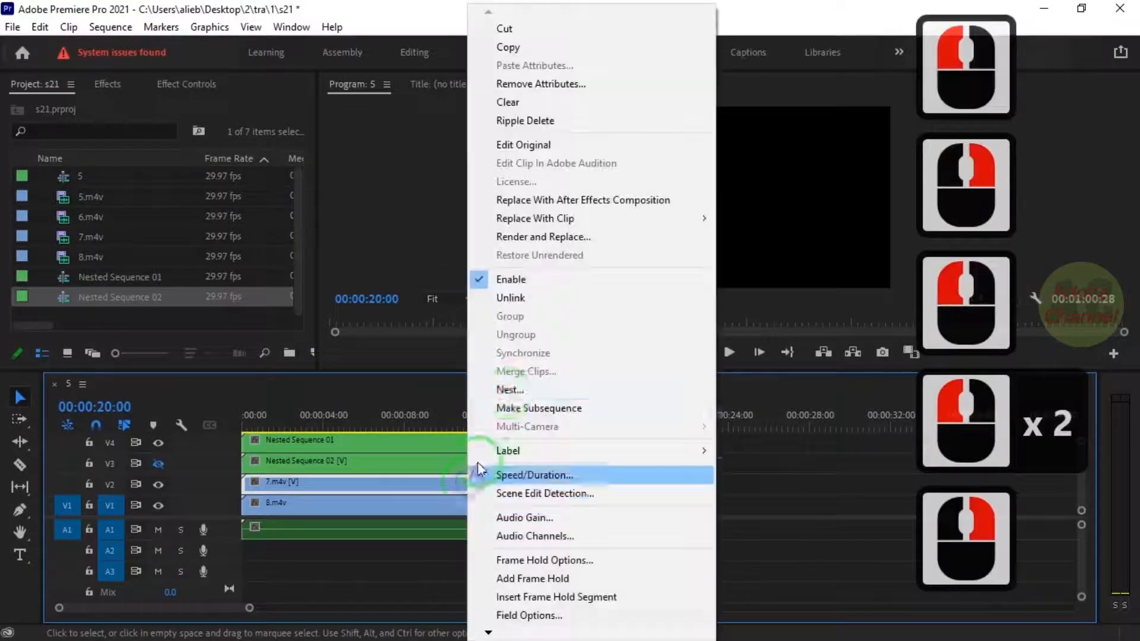
pyautogui.click(508, 391)
pyautogui.click(525, 344)
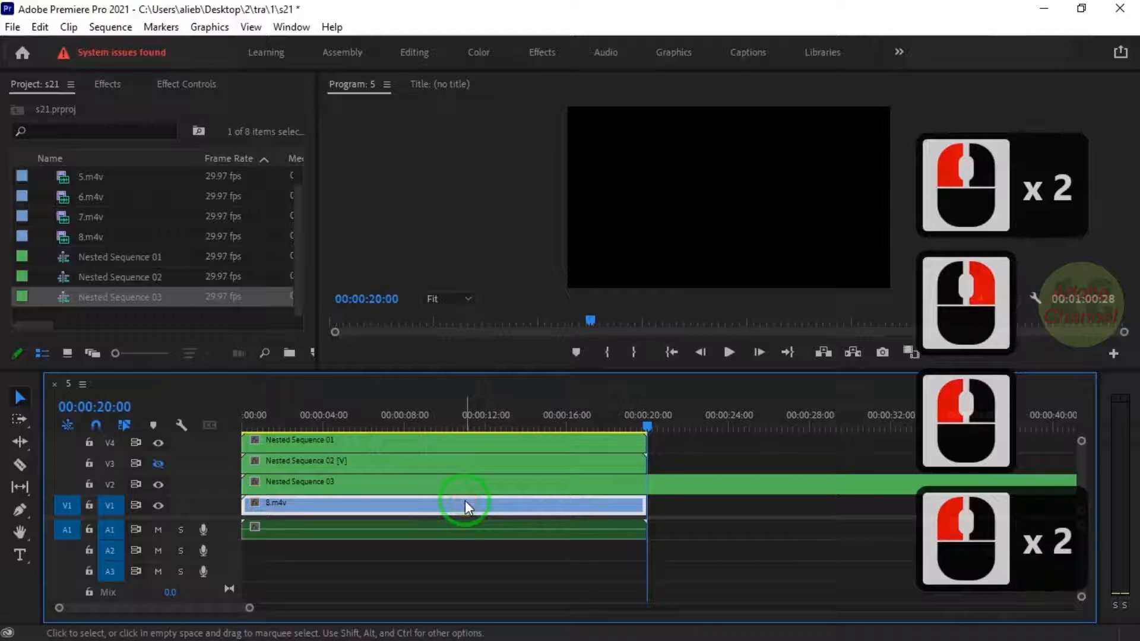
pyautogui.rightClick(465, 500)
pyautogui.click(484, 496)
pyautogui.click(535, 344)
# - Cut Nested Sequence 03 at 20 seconds and delete the leftover part after the cut
pyautogui.click(695, 485)
pyautogui.hotkey('ctrl', 'k')
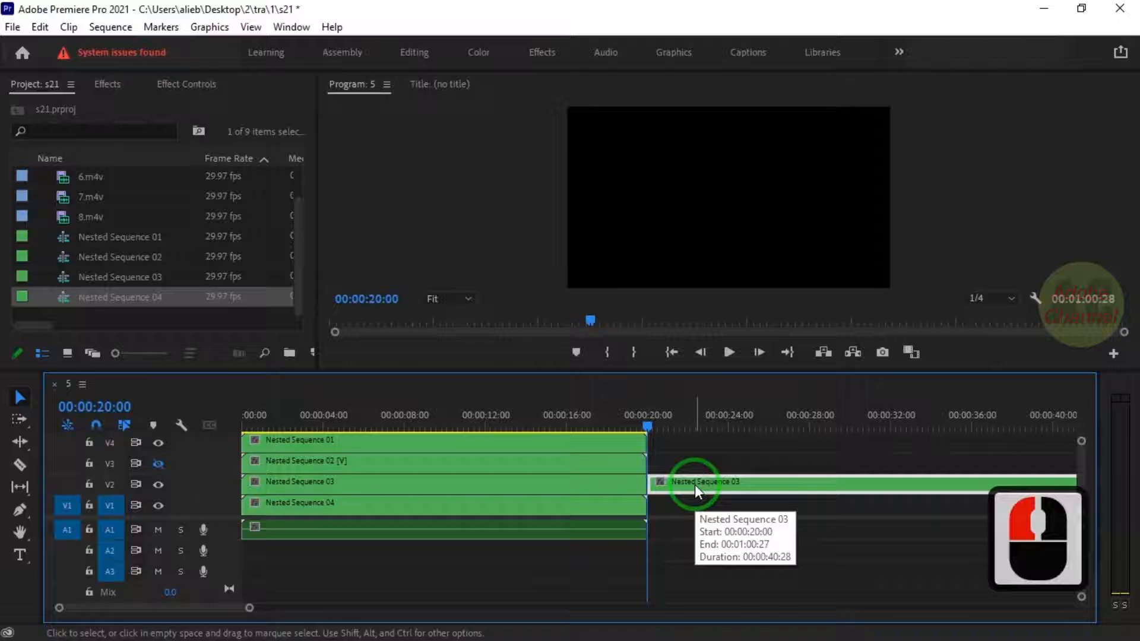
pyautogui.press('Delete')
# - Nest all four nested sequences together under the default name and open the combined sequence for editing
pyautogui.moveTo(682, 441); pyautogui.dragTo(452, 478)
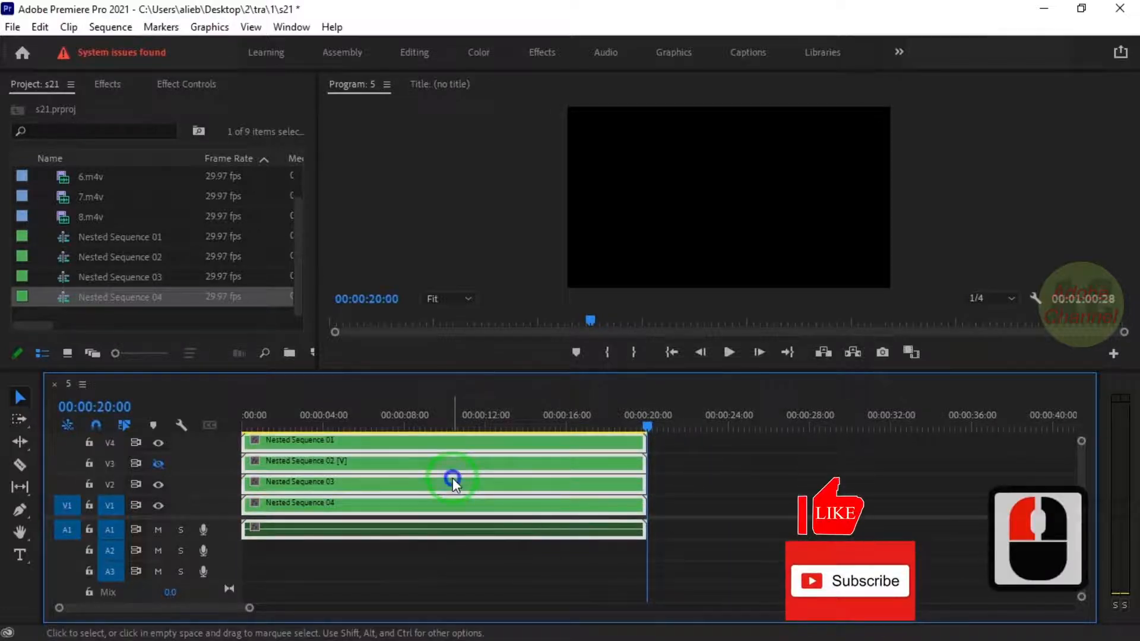
pyautogui.rightClick(452, 478)
pyautogui.click(503, 395)
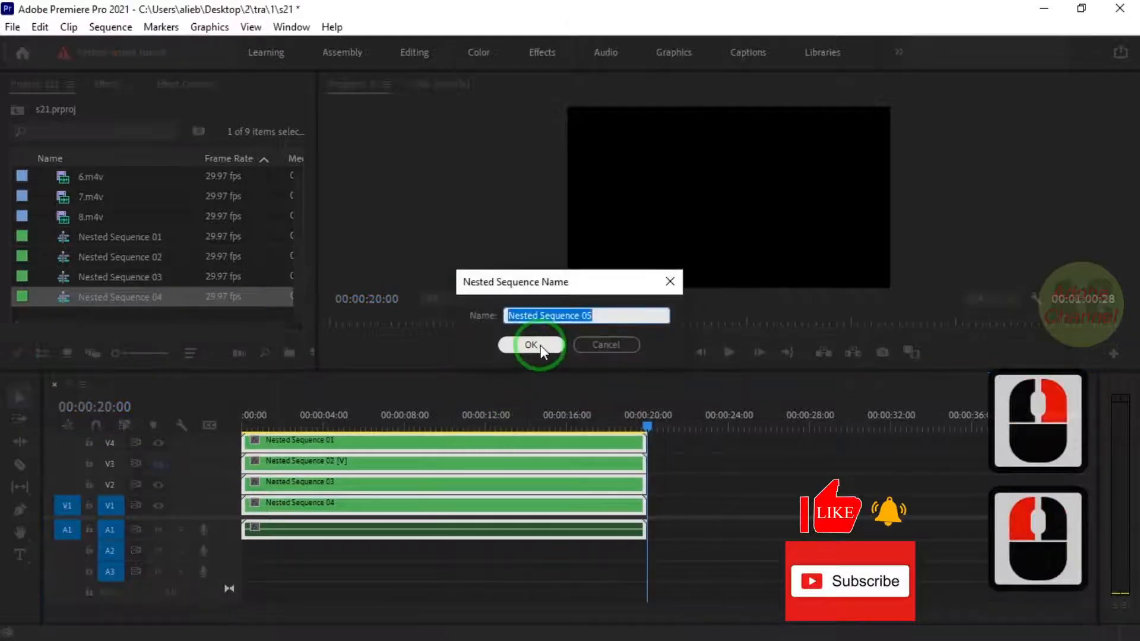
pyautogui.click(540, 348)
pyautogui.click(419, 507)
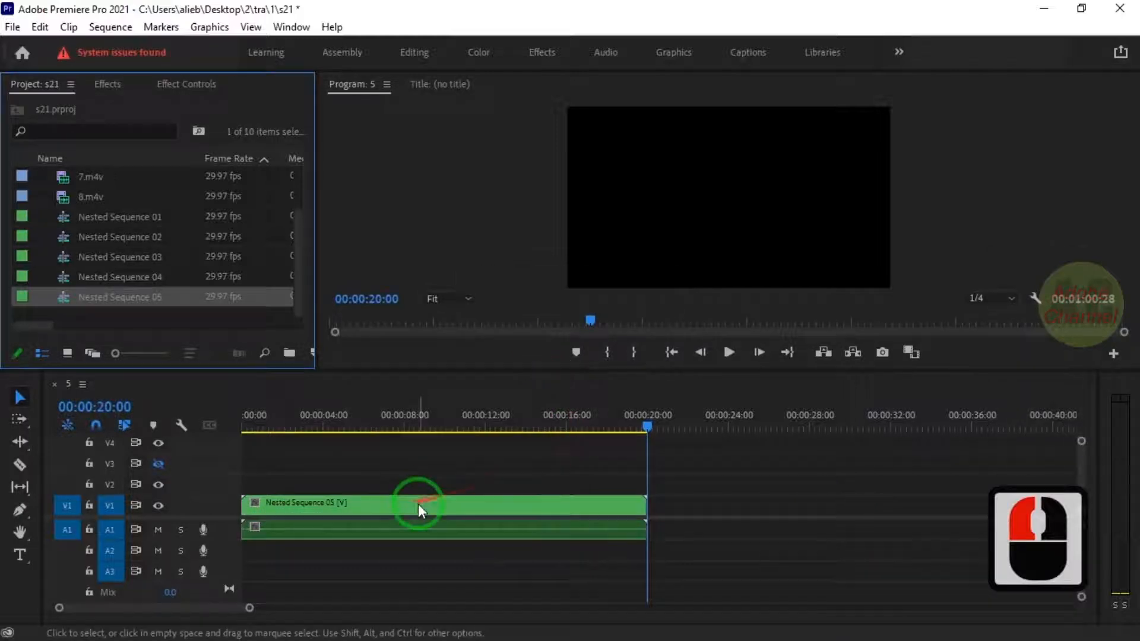
pyautogui.doubleClick(418, 509)
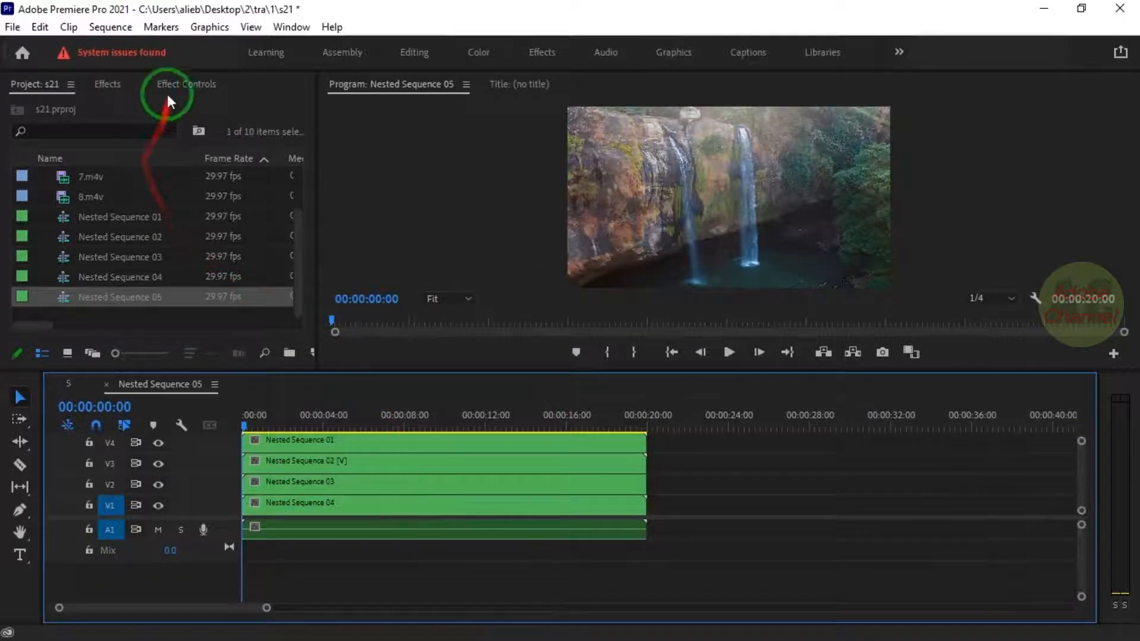
# - Find the Transform effect by searching for "transform" and apply it to all four nested clips
pyautogui.click(134, 92)
pyautogui.click(96, 108)
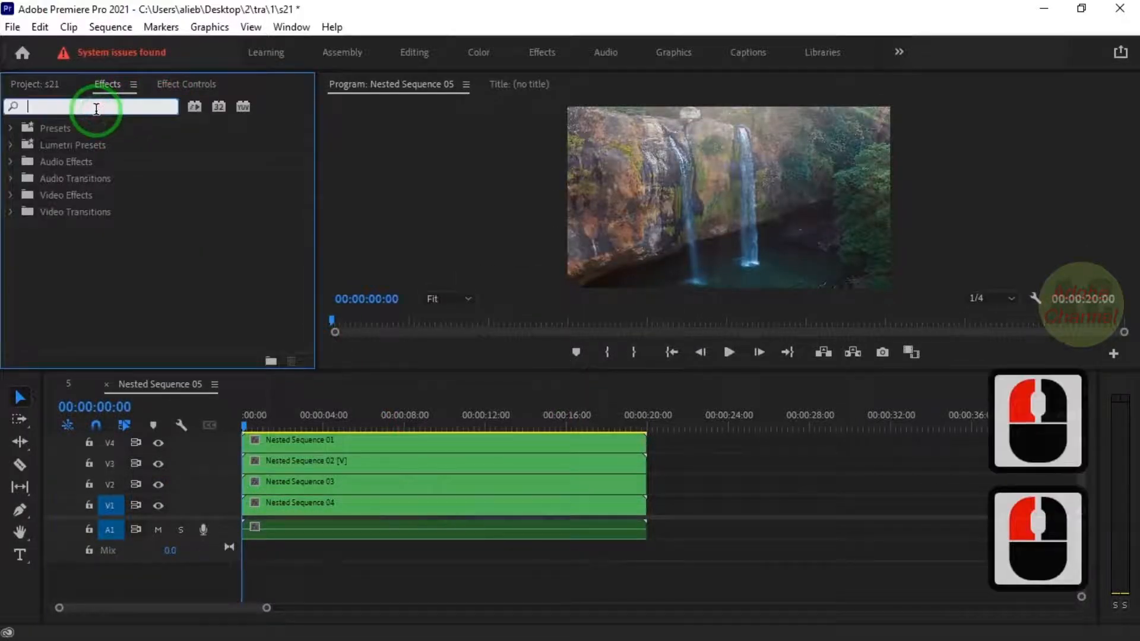
pyautogui.write('transf')
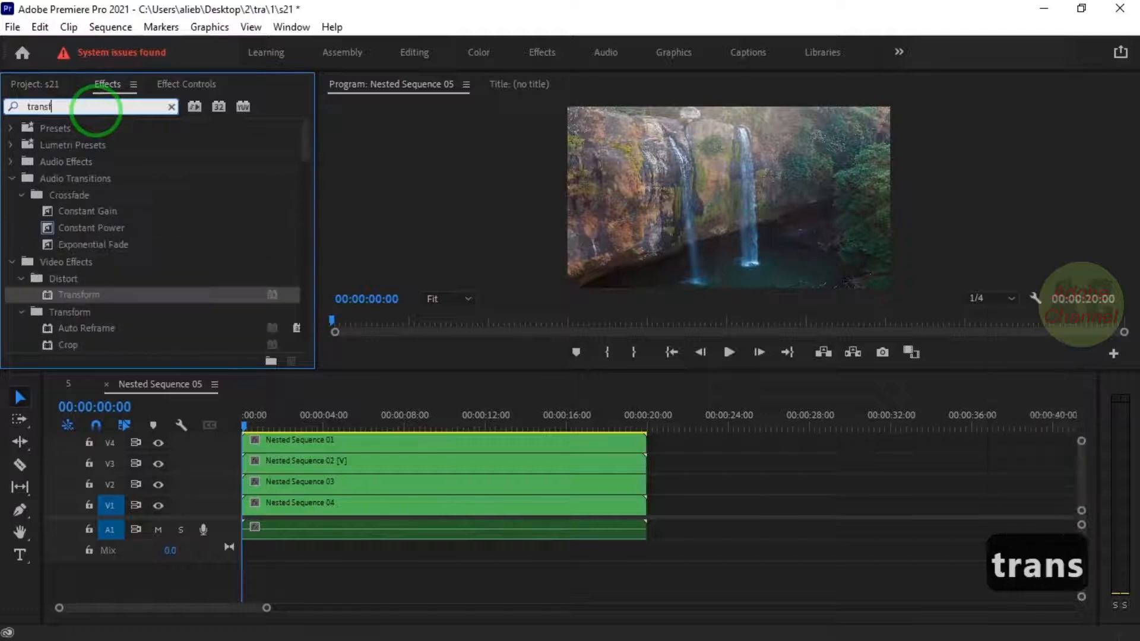
pyautogui.write('orm')
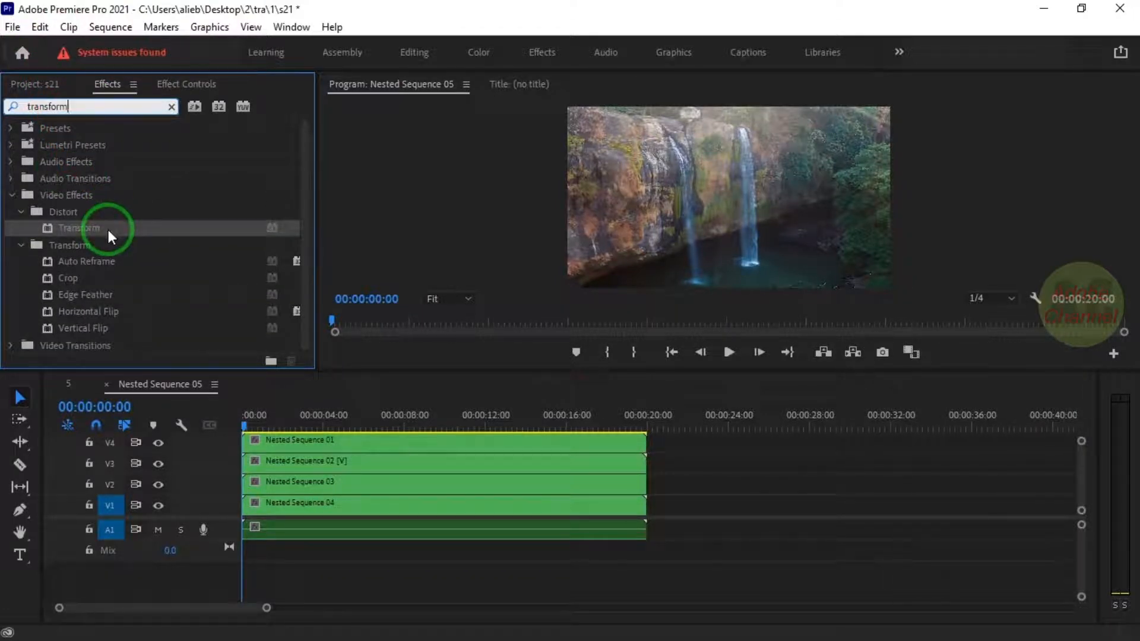
pyautogui.moveTo(707, 450); pyautogui.dragTo(579, 517)
pyautogui.moveTo(80, 228); pyautogui.dragTo(418, 482)
pyautogui.click(729, 479)
# - Set the Motion scale of Nested Sequence 01 on V4 to 50
pyautogui.doubleClick(493, 449)
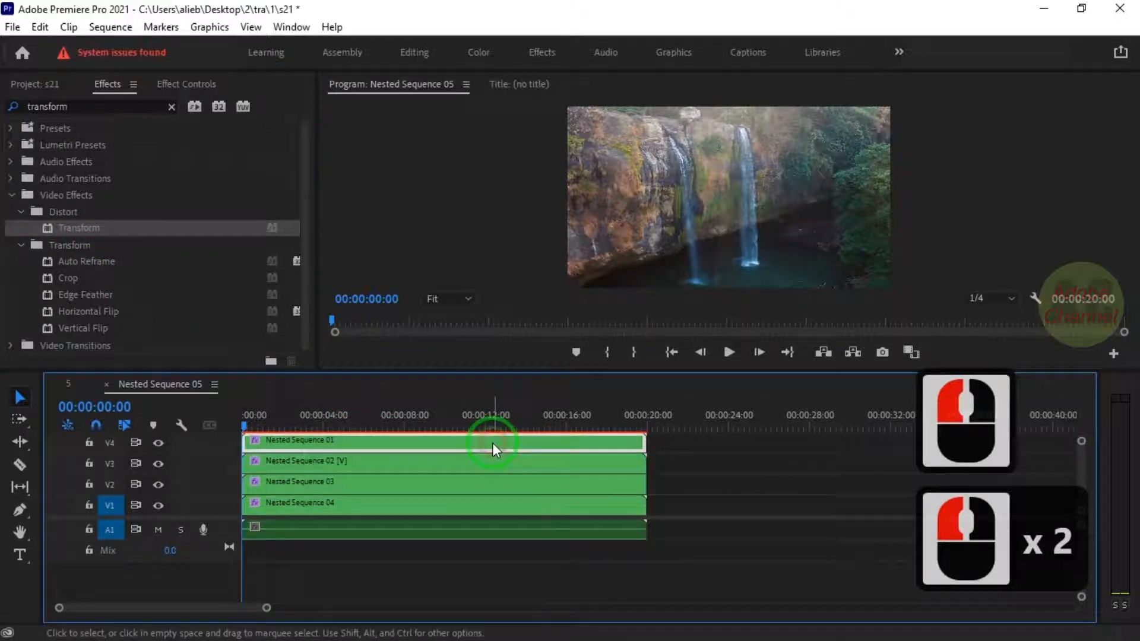
pyautogui.click(190, 85)
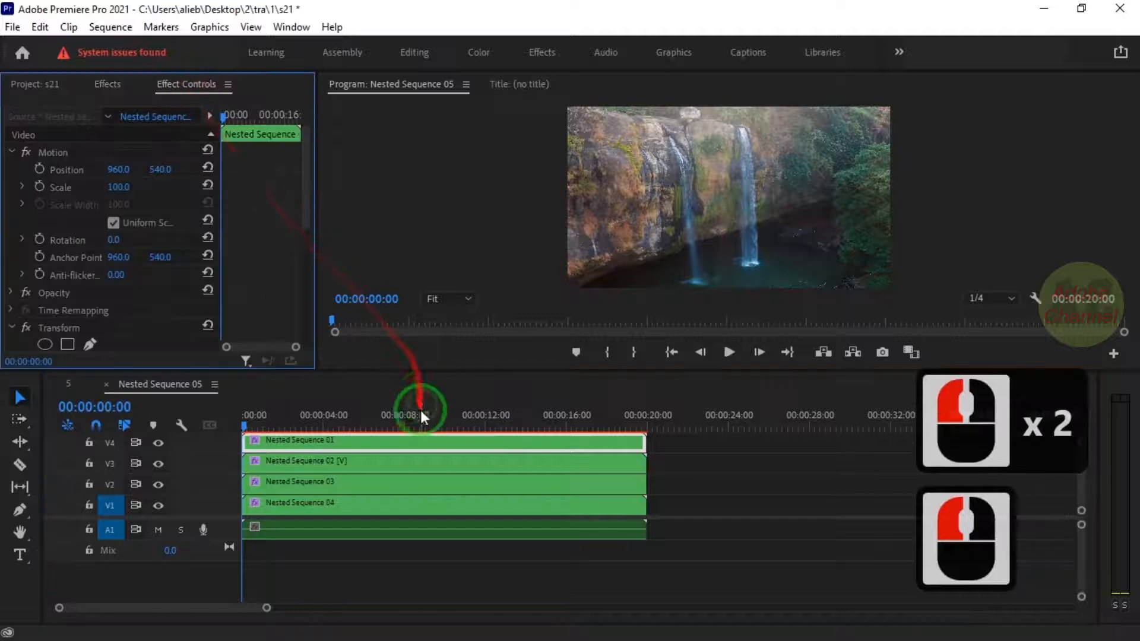
pyautogui.click(130, 185)
pyautogui.write('50')
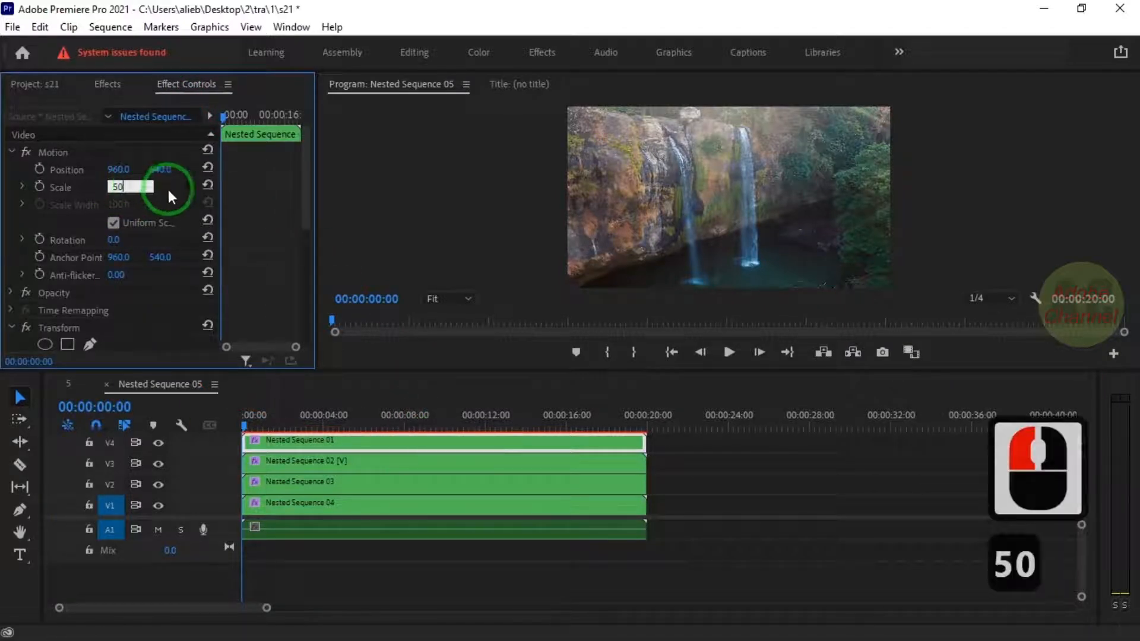
pyautogui.click(169, 195)
# - Place Nested Sequence 01 in the upper-left quarter of the frame at position 481, 272
pyautogui.click(103, 171)
pyautogui.moveTo(102, 170)
pyautogui.mouseDown()
pyautogui.moveTo(12, 170)
pyautogui.moveTo(115, 170)
pyautogui.moveTo(82, 167)
pyautogui.mouseUp()
pyautogui.click(166, 175)
pyautogui.moveTo(171, 174)
pyautogui.mouseDown()
pyautogui.moveTo(24, 172)
pyautogui.moveTo(168, 169)
pyautogui.mouseUp()
pyautogui.click(121, 172)
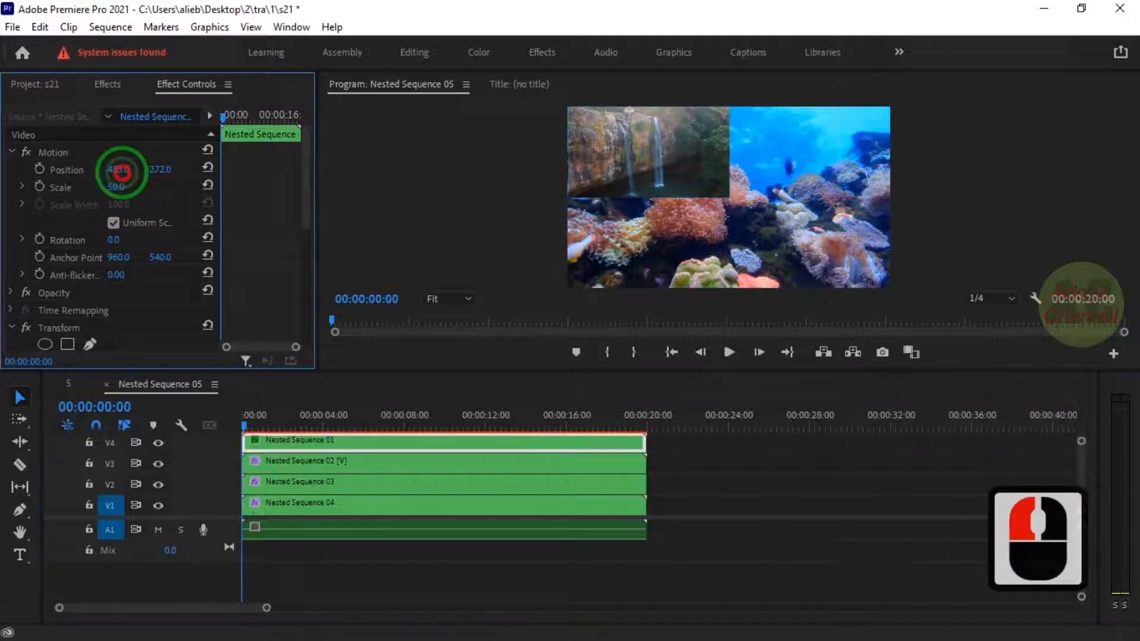
pyautogui.click(160, 172)
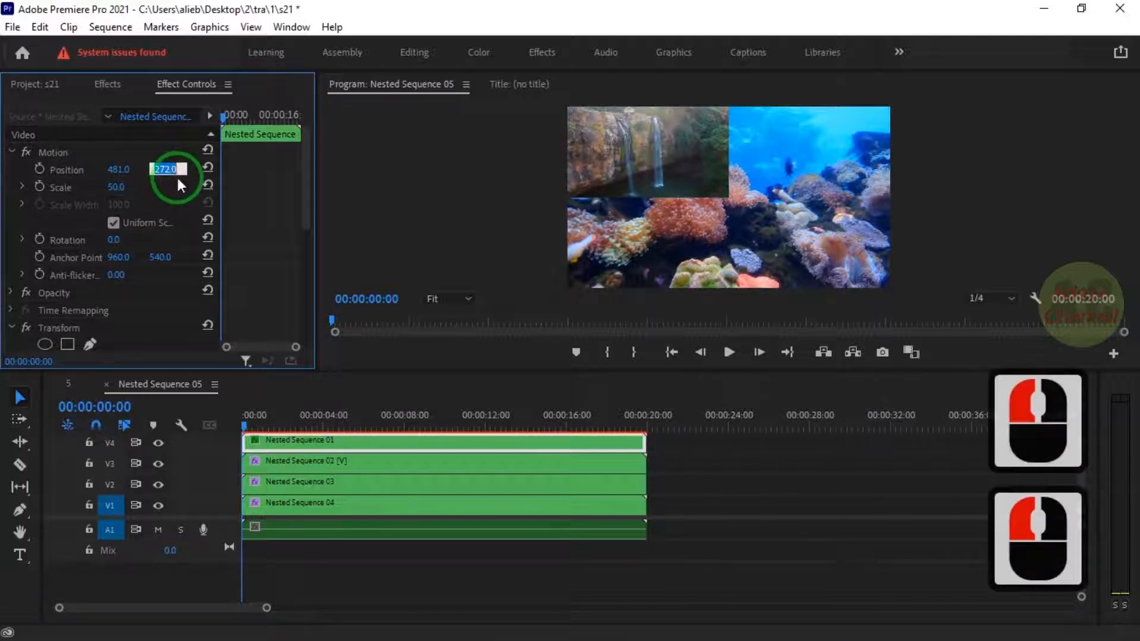
# - Set the Motion scale of Nested Sequence 02 on V3 to 50
pyautogui.click(428, 462)
pyautogui.click(122, 187)
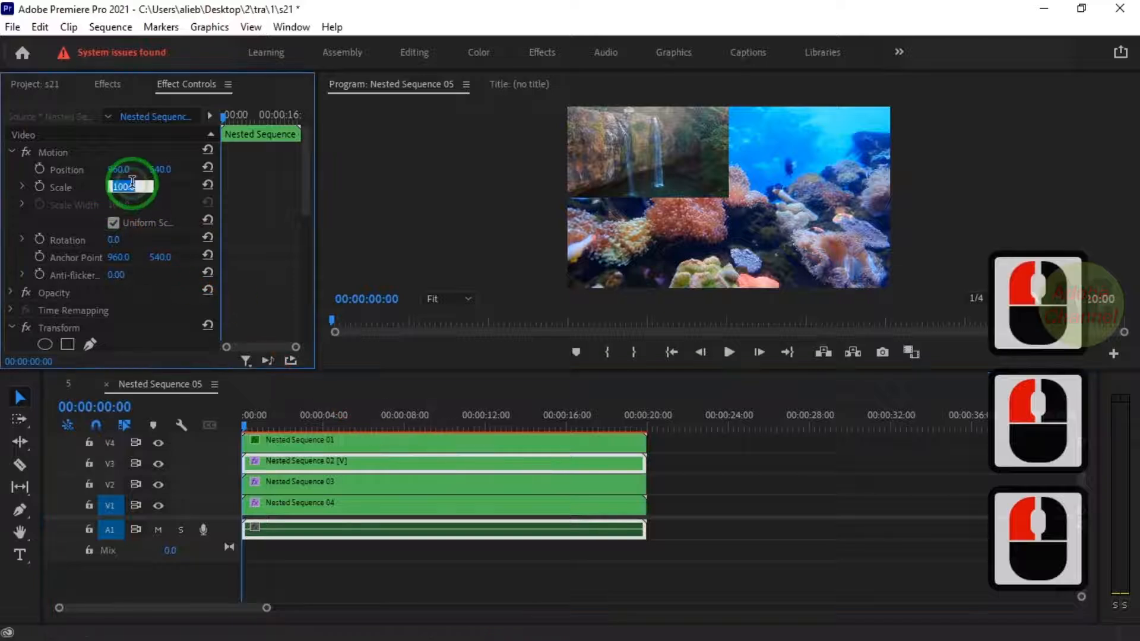
pyautogui.write('50')
pyautogui.click(90, 188)
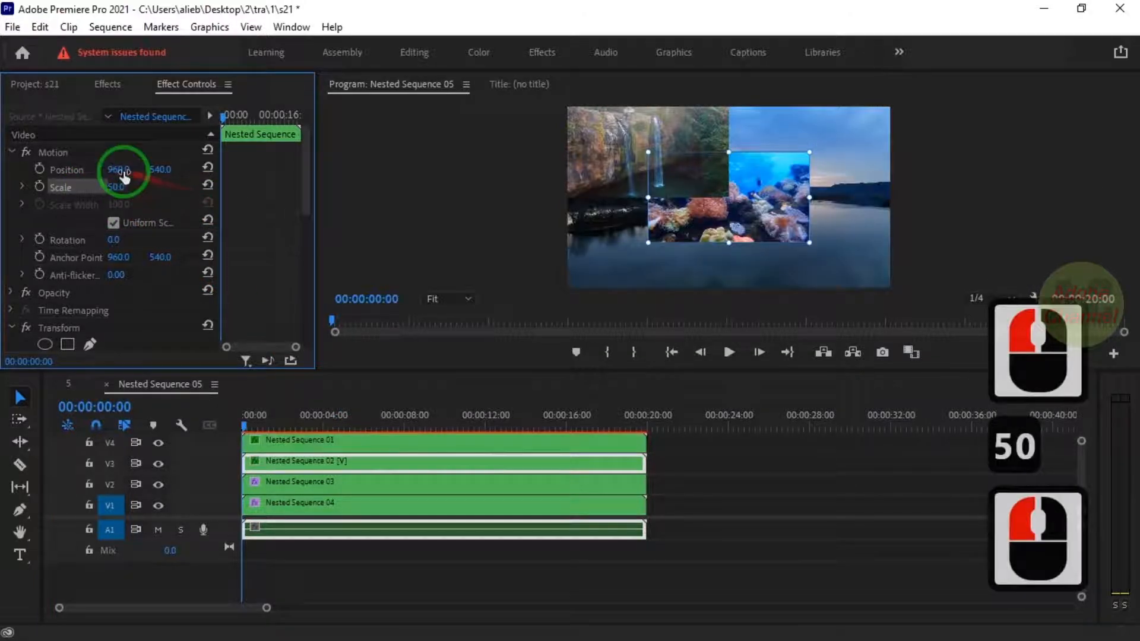
# - Place Nested Sequence 02 in the upper-right quarter of the frame at position 1442, 270
pyautogui.moveTo(109, 170); pyautogui.dragTo(524, 208)
pyautogui.click(144, 172)
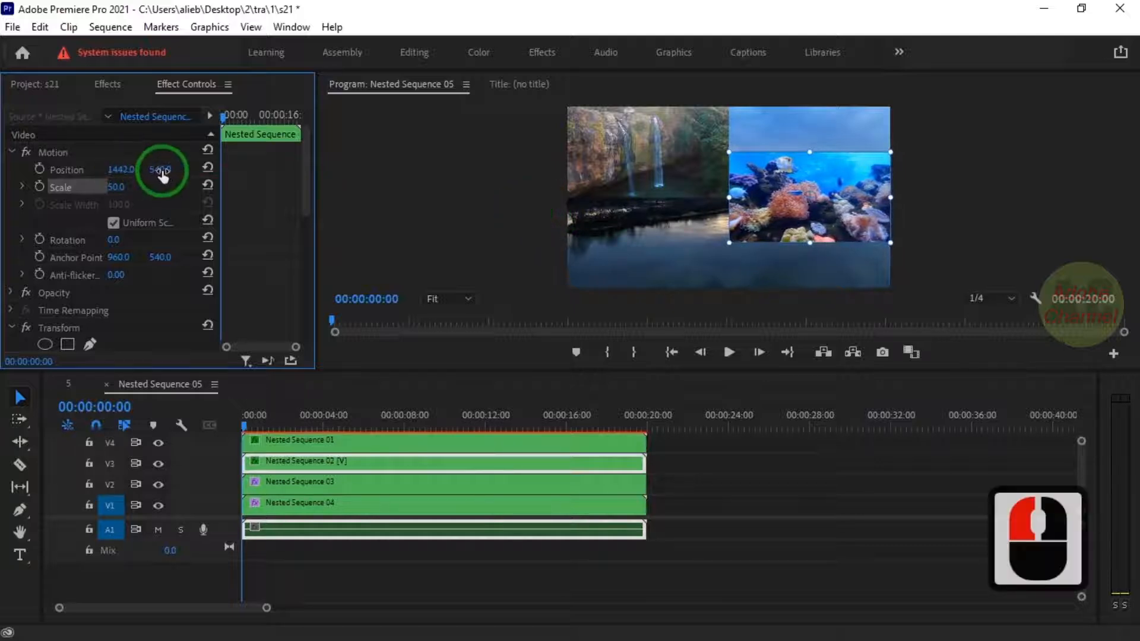
pyautogui.moveTo(168, 171); pyautogui.dragTo(98, 163)
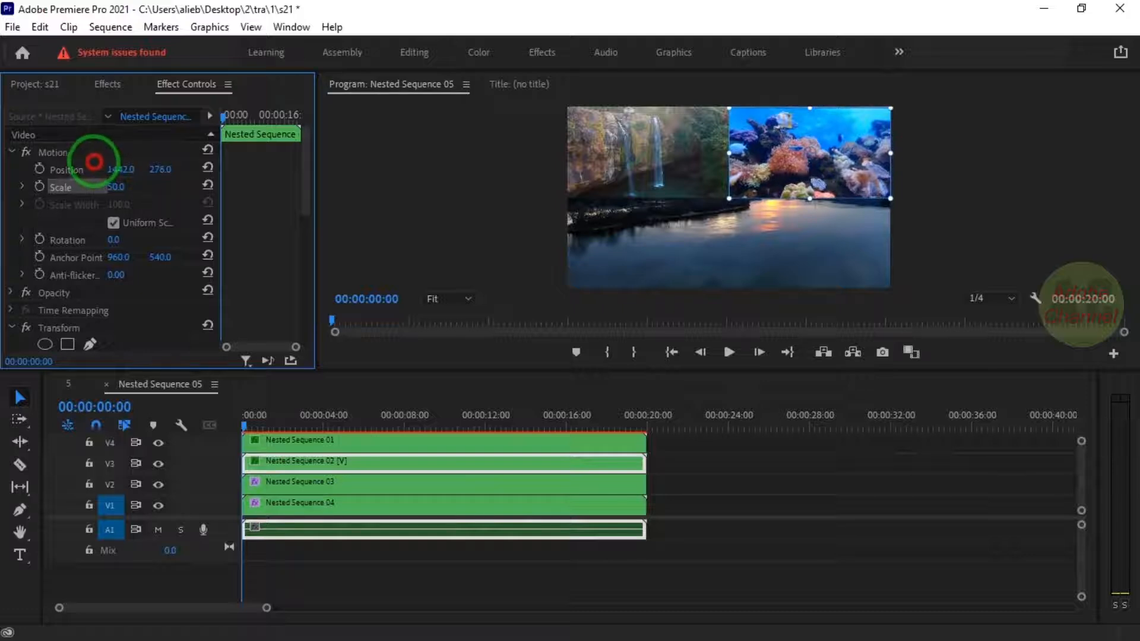
pyautogui.click(170, 169)
pyautogui.click(167, 170)
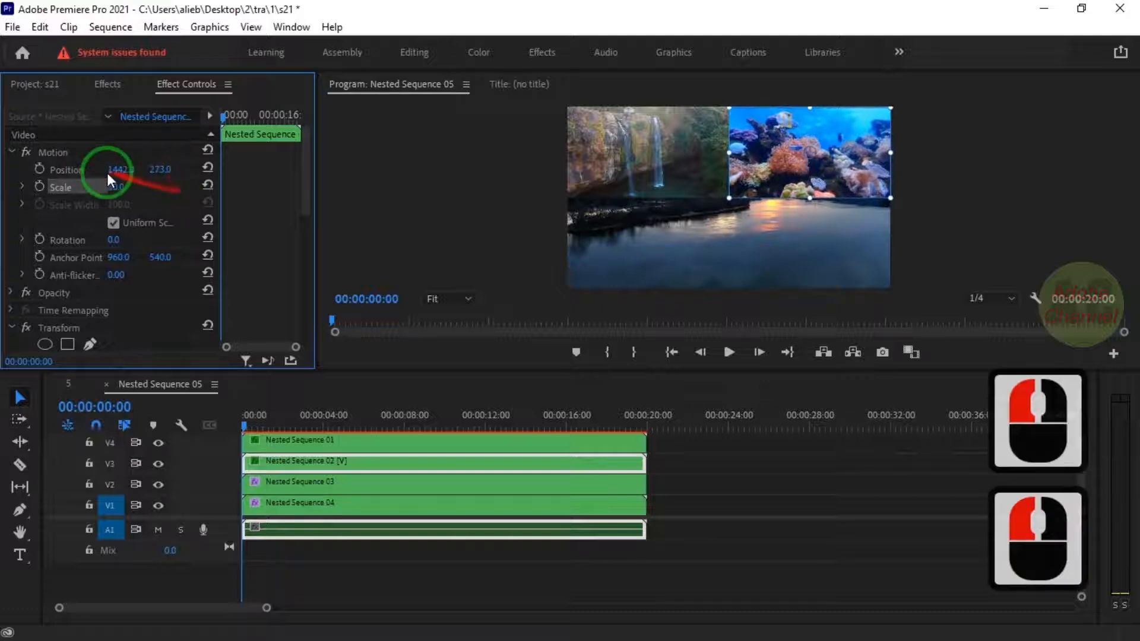
pyautogui.click(95, 169)
pyautogui.click(156, 170)
pyautogui.moveTo(155, 171); pyautogui.dragTo(154, 171)
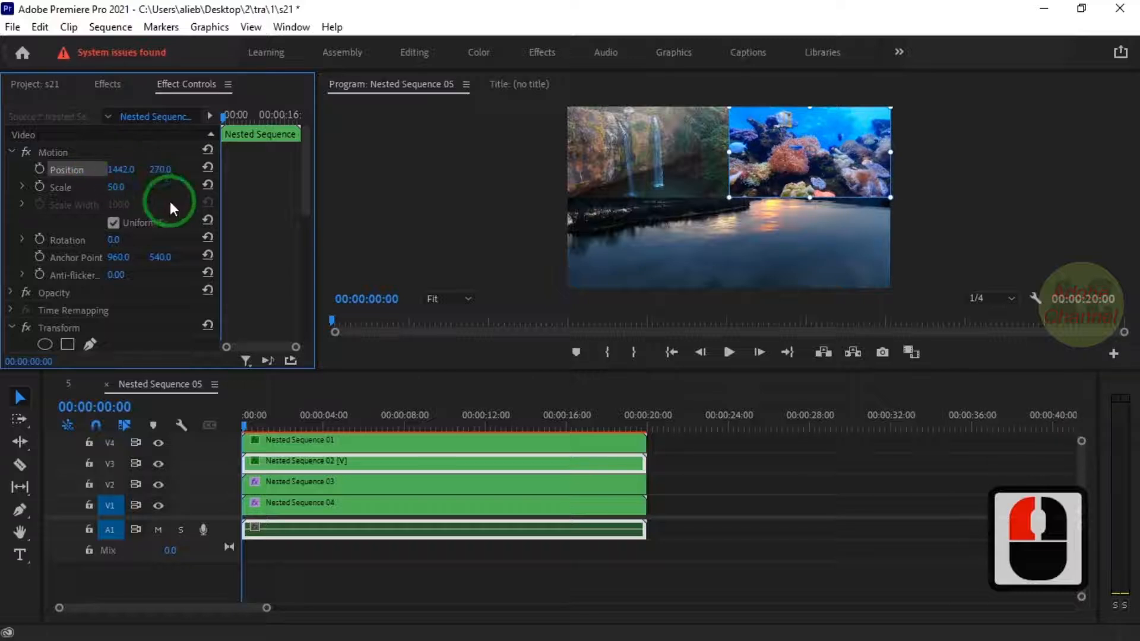
# - Scale Nested Sequence 03 to 50 and place it in the lower-left quarter of the frame at position 479, 813
pyautogui.click(417, 483)
pyautogui.click(127, 186)
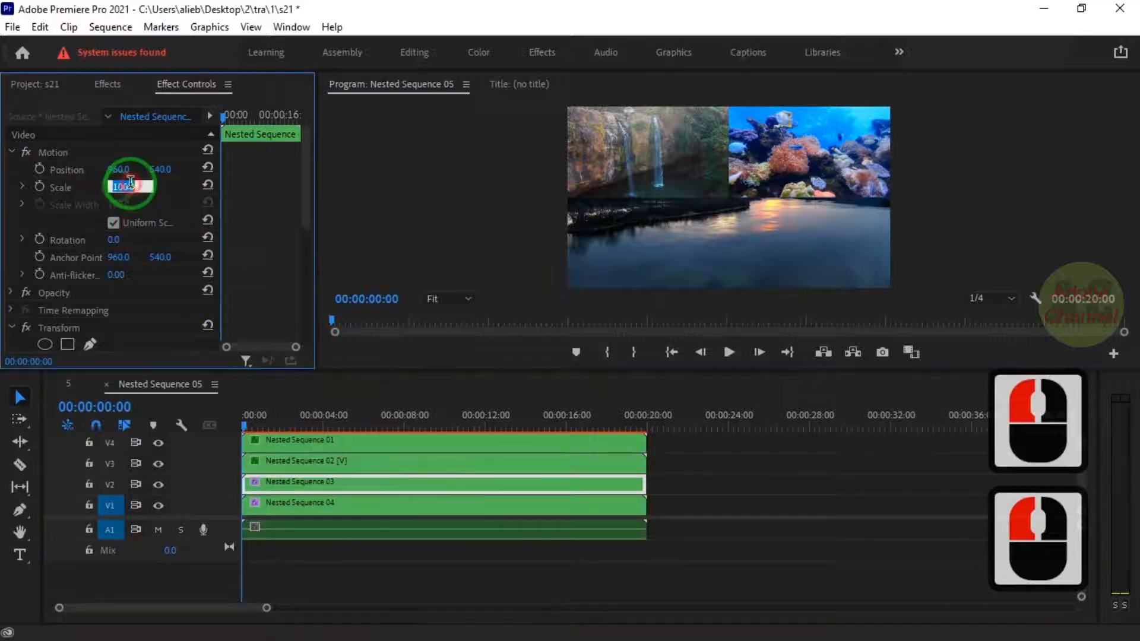
pyautogui.write('50')
pyautogui.click(170, 188)
pyautogui.moveTo(118, 170); pyautogui.dragTo(415, 194)
pyautogui.click(168, 170)
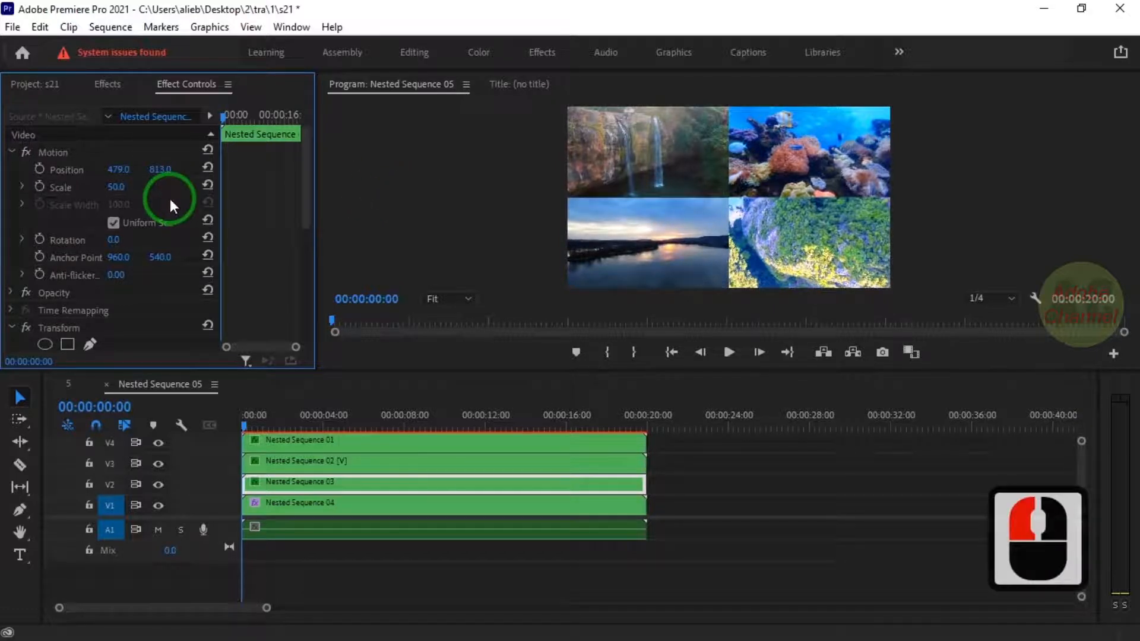
# - Scale Nested Sequence 04 to 50 and place it in the lower-right quarter of the frame at about 1438, 813
pyautogui.click(406, 503)
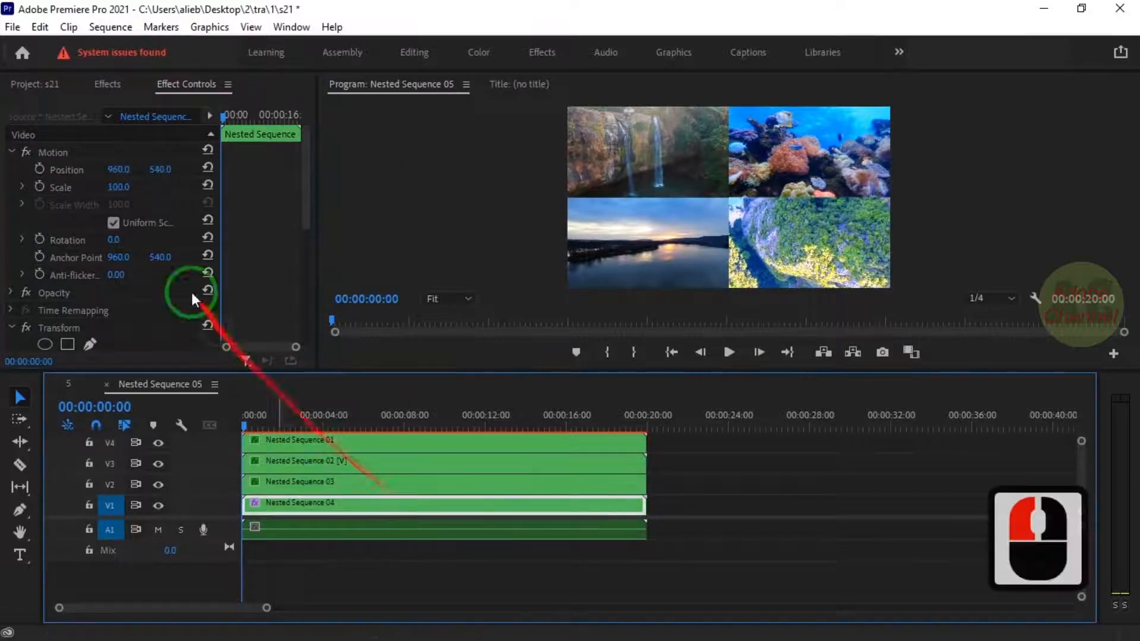
pyautogui.click(128, 185)
pyautogui.write('50')
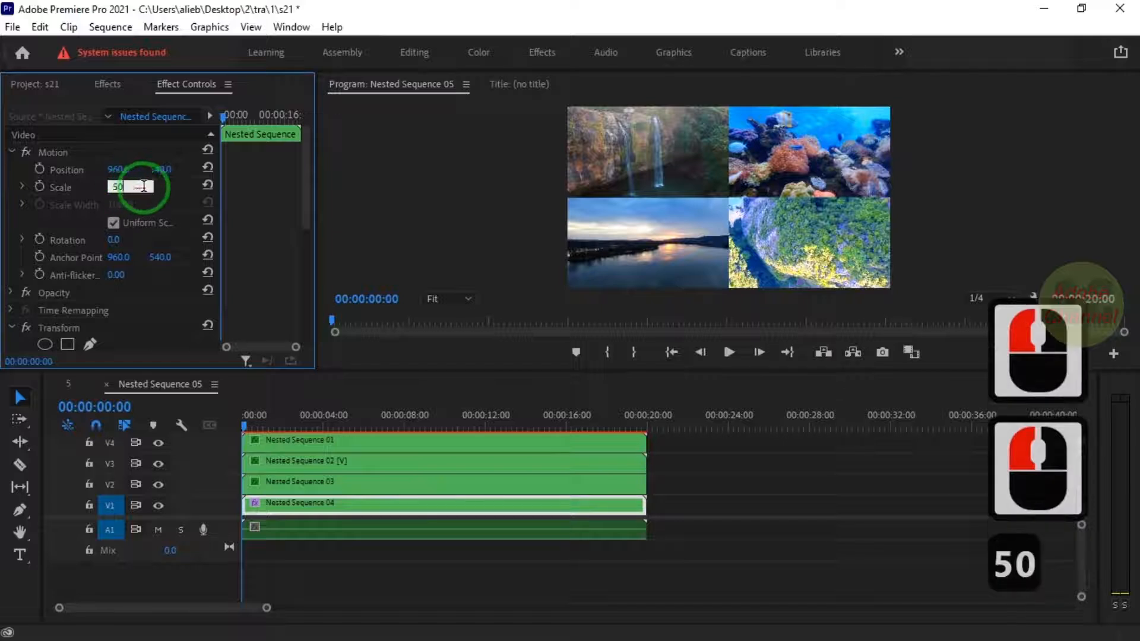
pyautogui.click(172, 185)
pyautogui.moveTo(125, 170); pyautogui.dragTo(551, 203)
pyautogui.moveTo(159, 169); pyautogui.dragTo(383, 179)
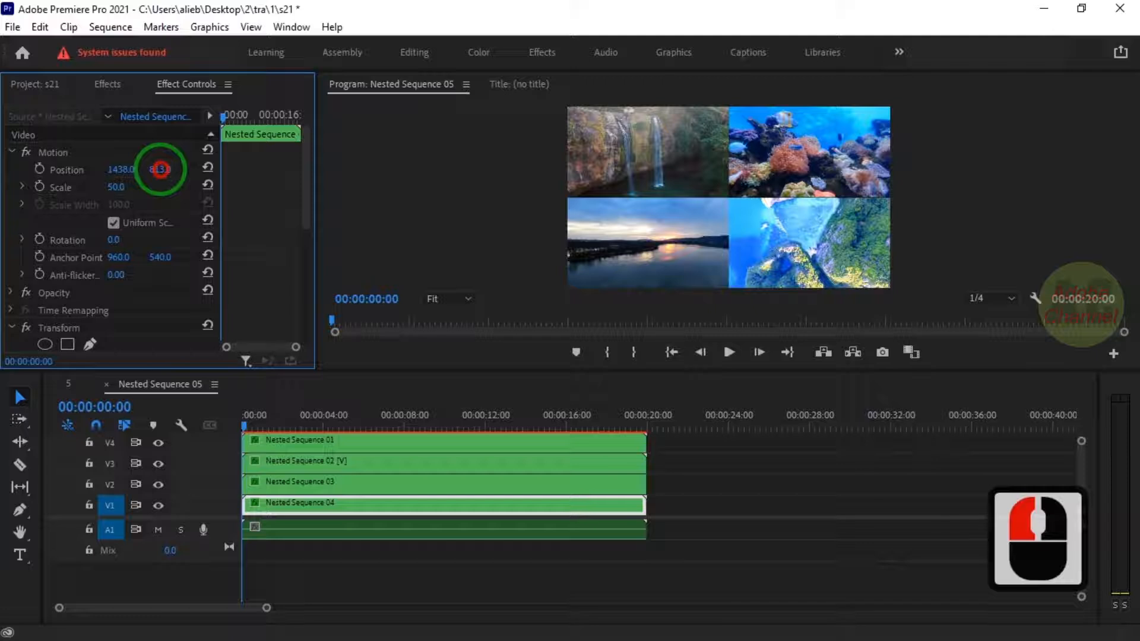
# - Nudge Nested Sequence 04 vertically so its Motion position is about 1438, 808
pyautogui.click(160, 170)
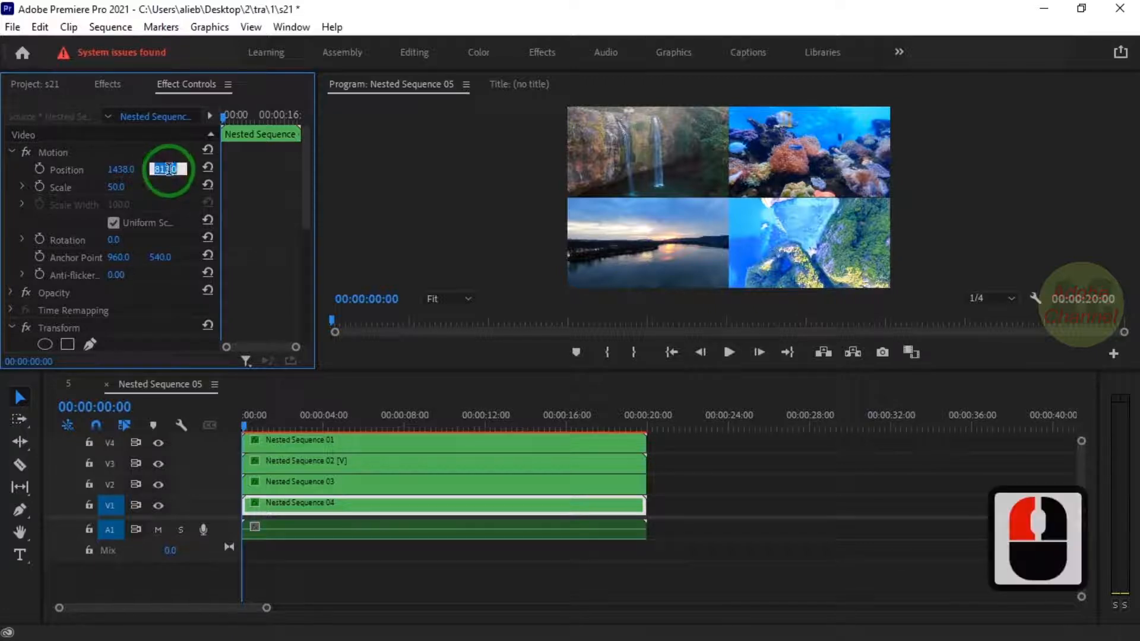
pyautogui.click(164, 176)
# - In sequence 5, enable Motion Scale and Position keyframing on the Nested Sequence 05 clip at 00:00:00:00
pyautogui.click(67, 384)
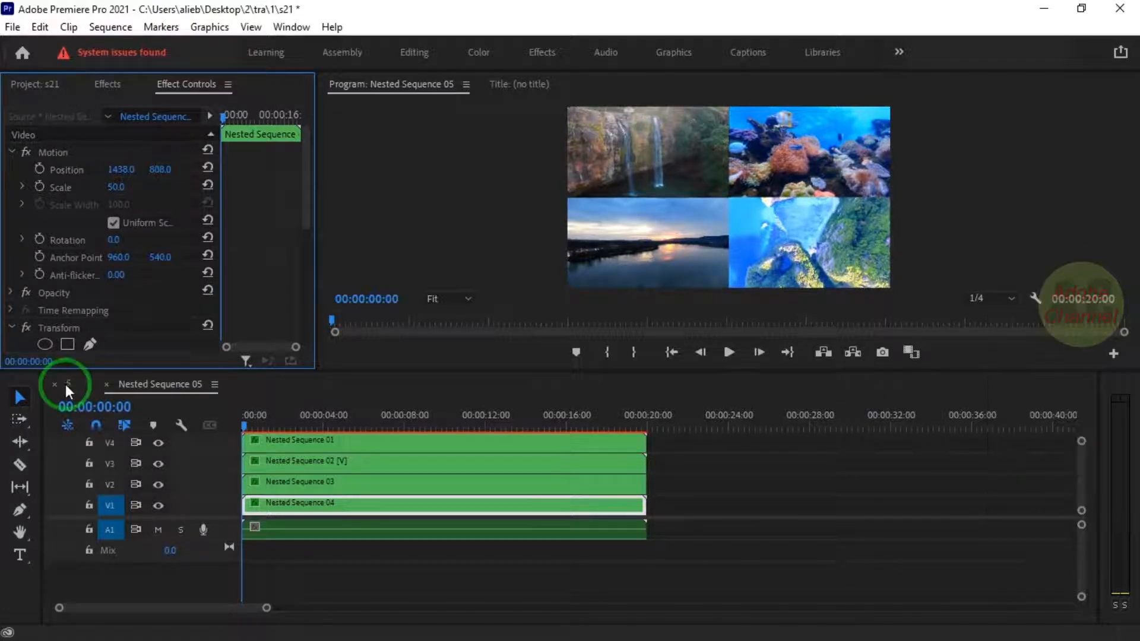
pyautogui.moveTo(646, 426); pyautogui.dragTo(277, 430)
pyautogui.moveTo(315, 357); pyautogui.dragTo(470, 361)
pyautogui.click(342, 501)
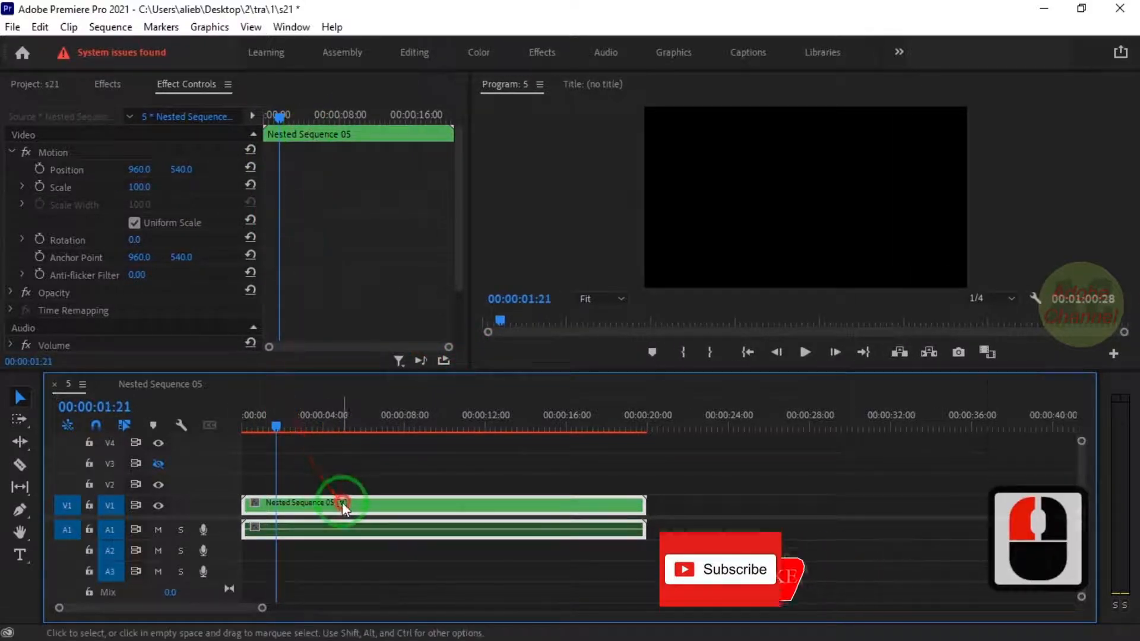
pyautogui.moveTo(280, 115); pyautogui.dragTo(248, 119)
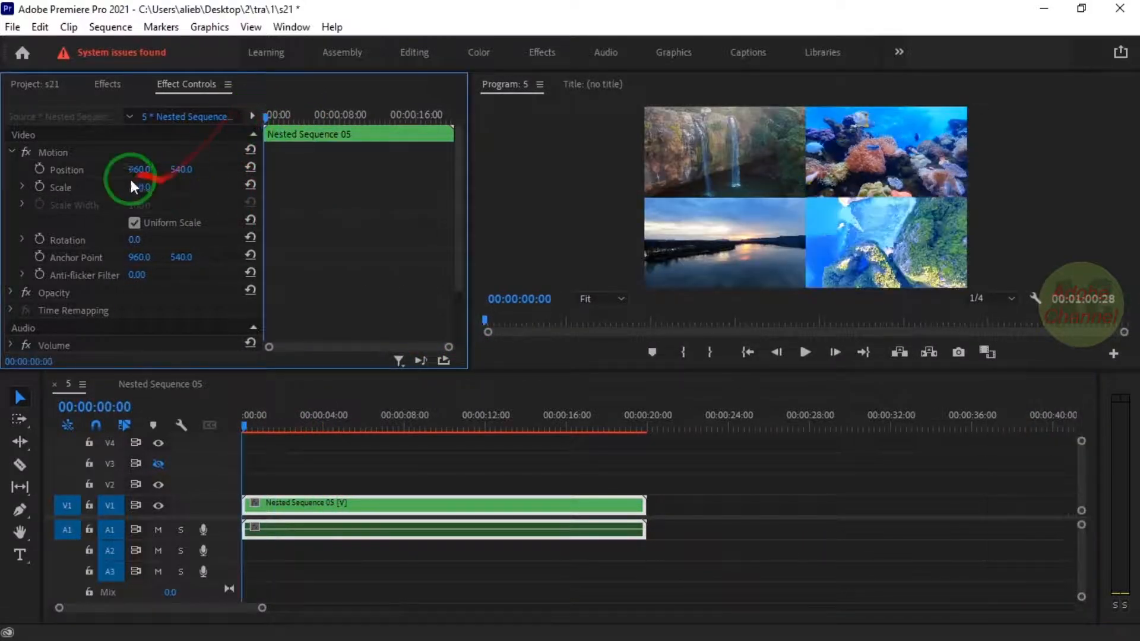
pyautogui.click(39, 186)
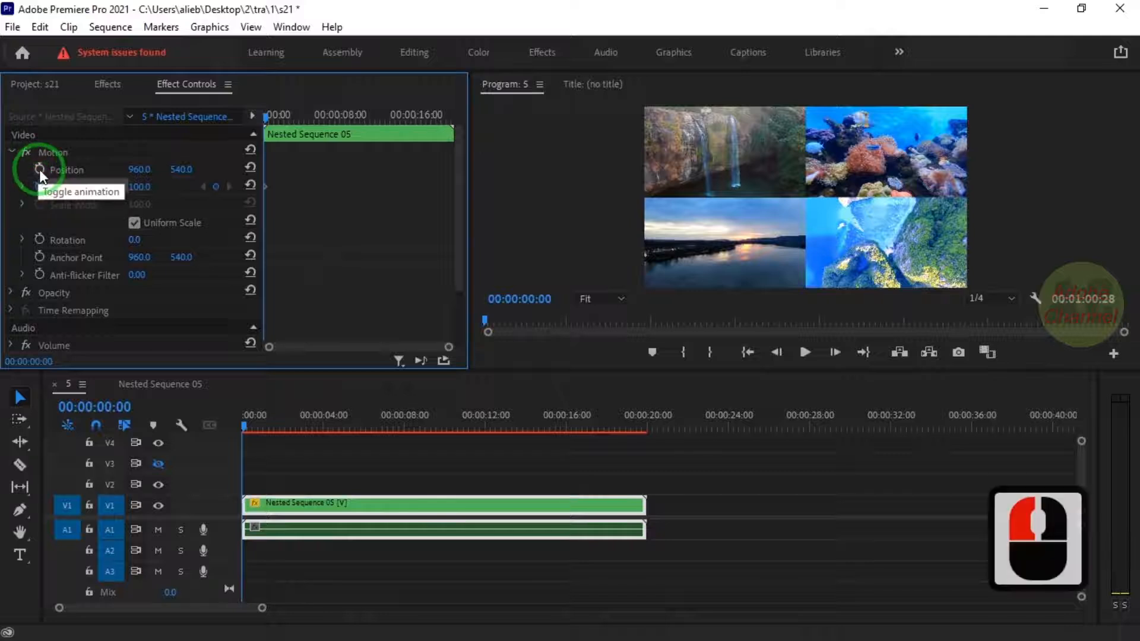
pyautogui.click(39, 169)
pyautogui.click(104, 406)
pyautogui.write('100')
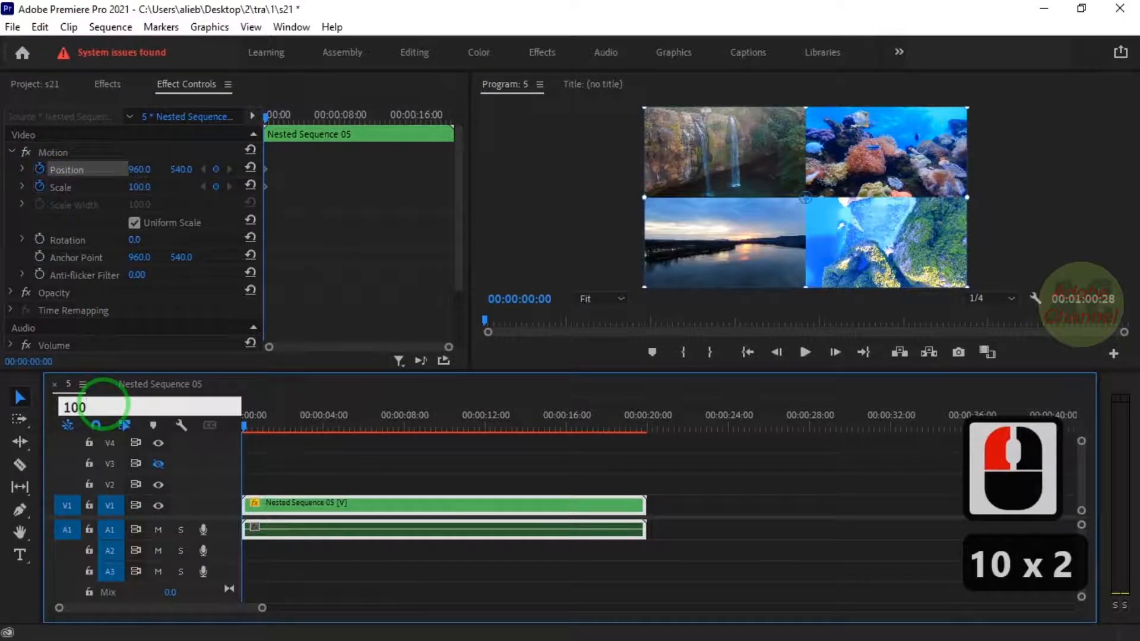
pyautogui.click(268, 392)
pyautogui.click(216, 187)
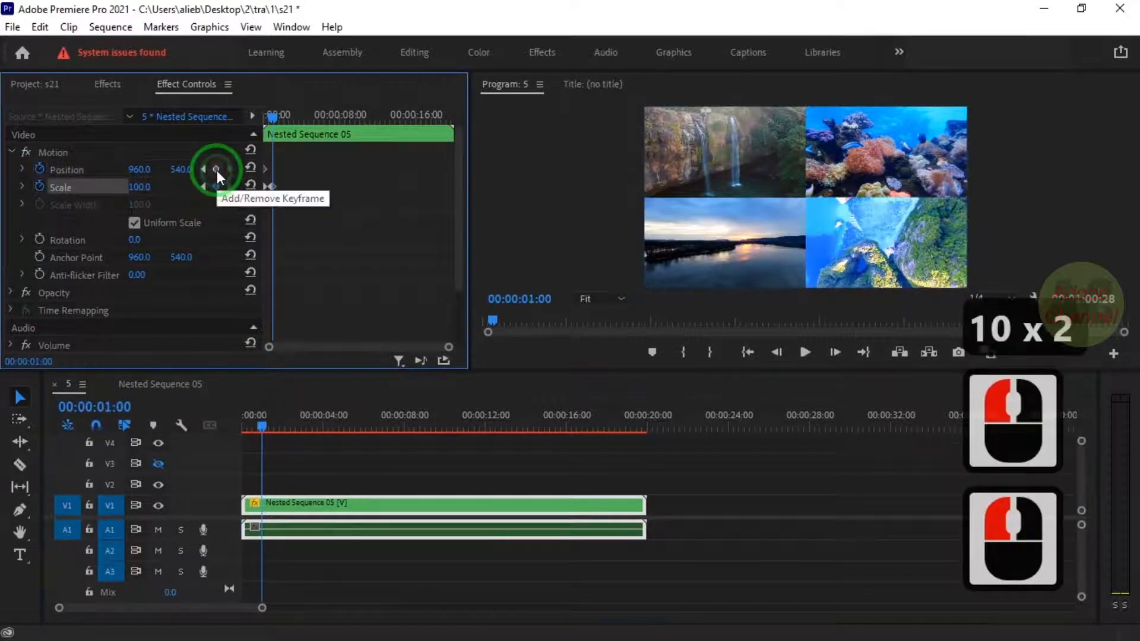
pyautogui.click(216, 170)
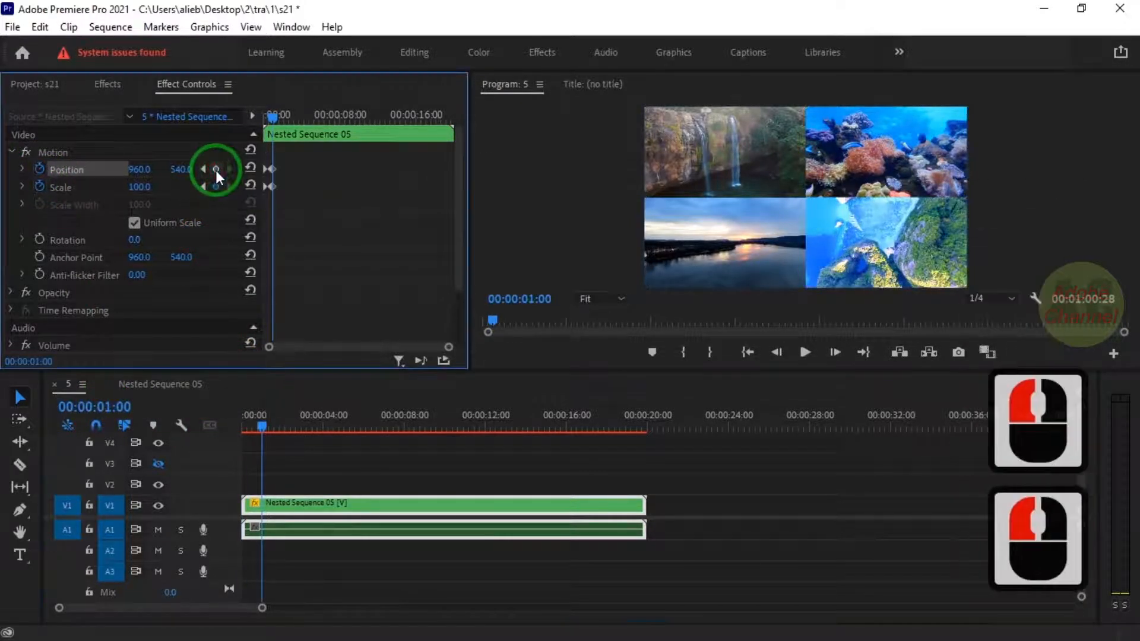
# - Add Scale and Position keyframes to Nested Sequence 05 at 00:00:01:00
pyautogui.click(102, 406)
pyautogui.write('100')
pyautogui.click(253, 387)
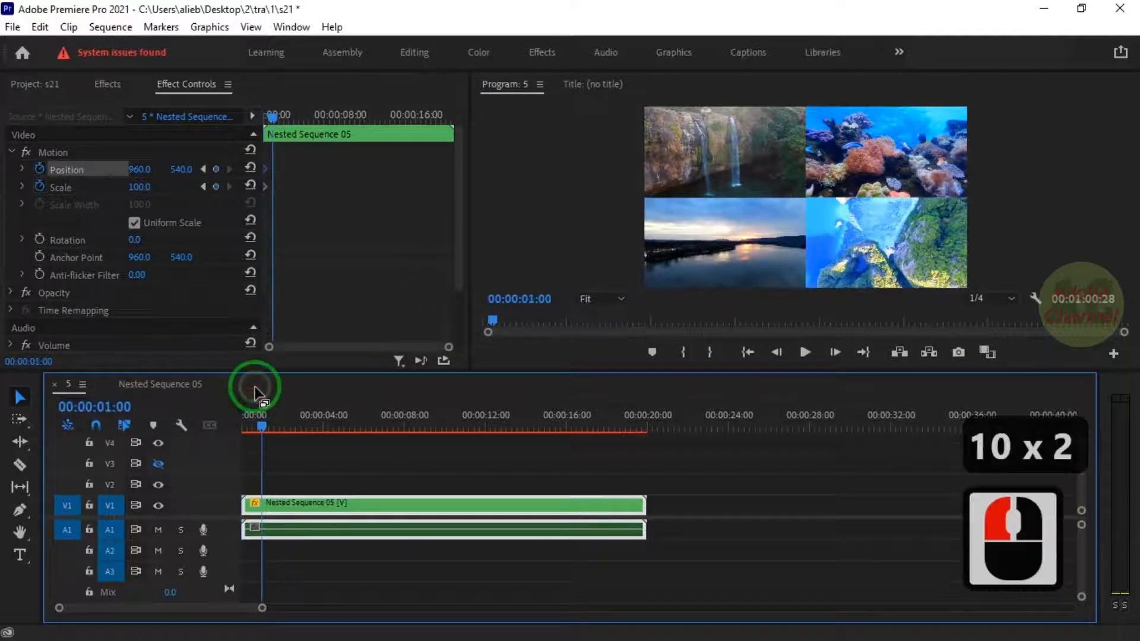
pyautogui.click(215, 188)
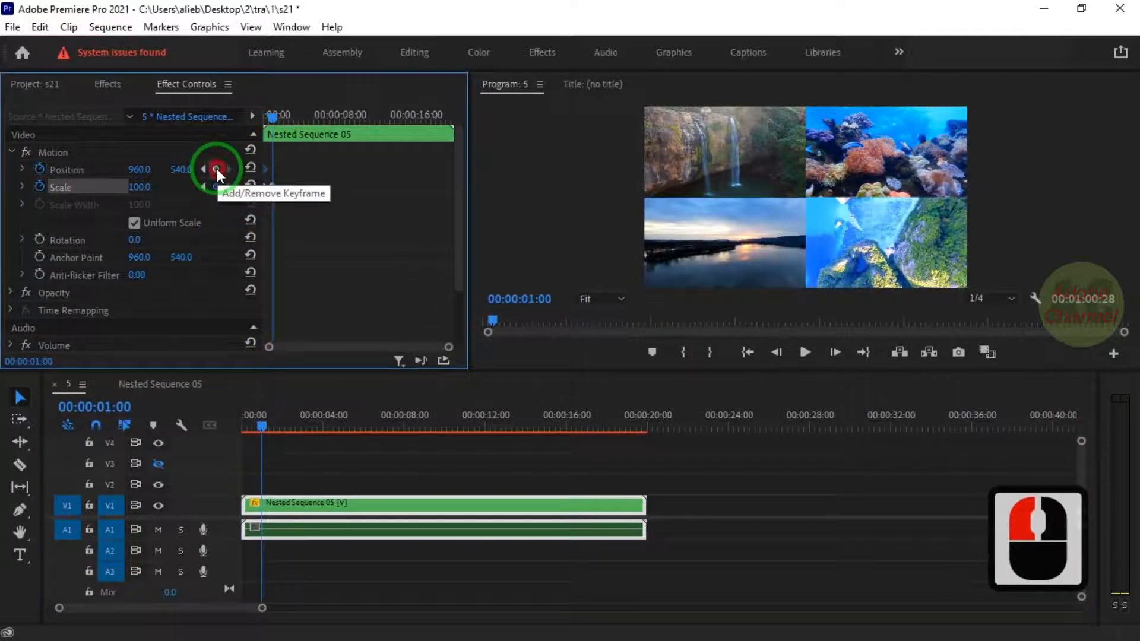
pyautogui.click(216, 169)
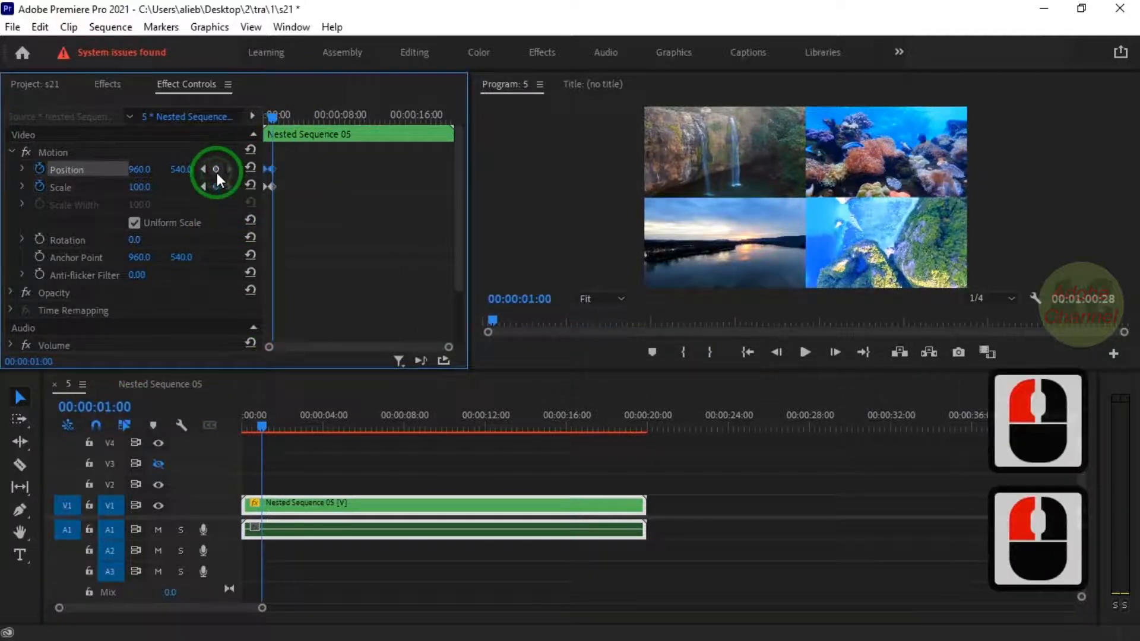
# - At 00:00:01:15, keyframe Nested Sequence 05 at scale 200 and position 1920, 1080 to fill the frame with the waterfall clip
pyautogui.click(94, 407)
pyautogui.write('115')
pyautogui.click(239, 405)
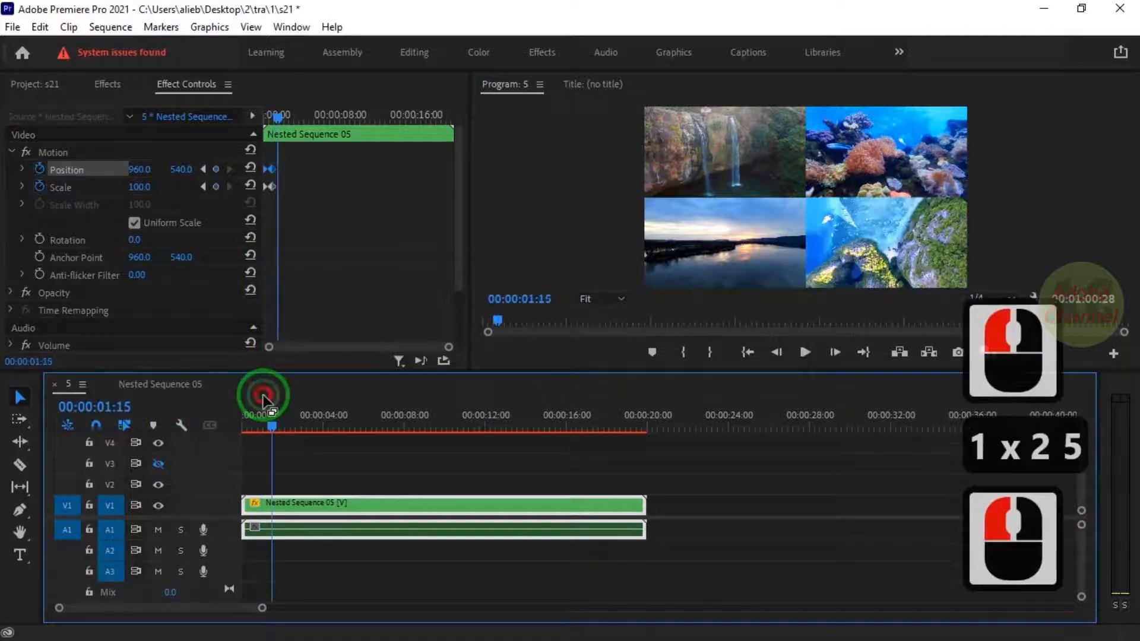
pyautogui.doubleClick(140, 187)
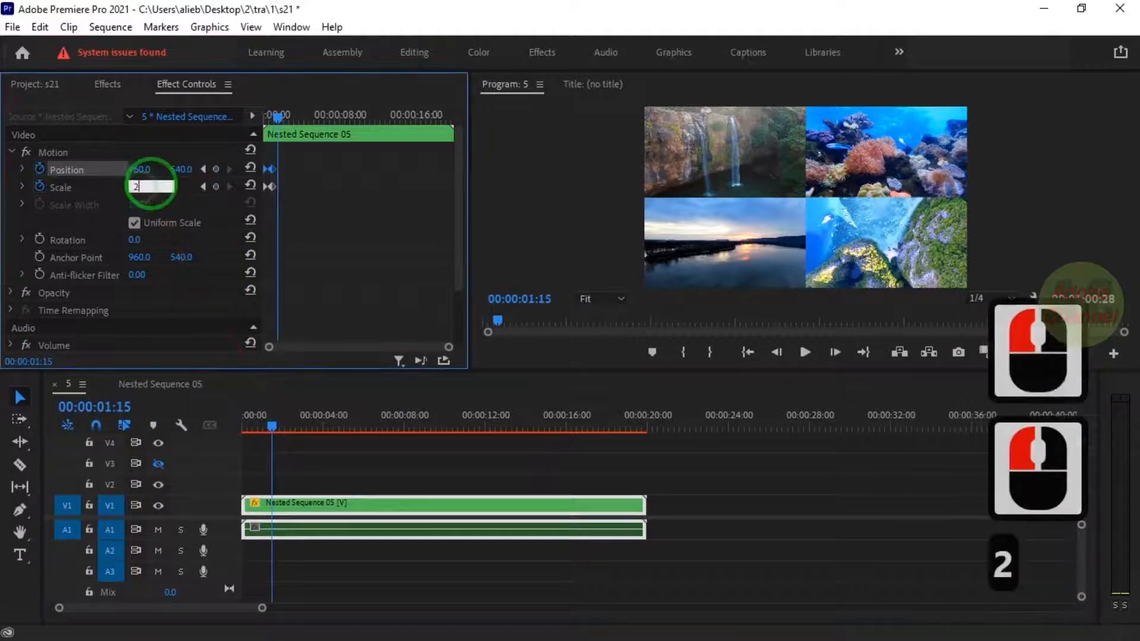
pyautogui.write('200')
pyautogui.doubleClick(147, 167)
pyautogui.write('1920')
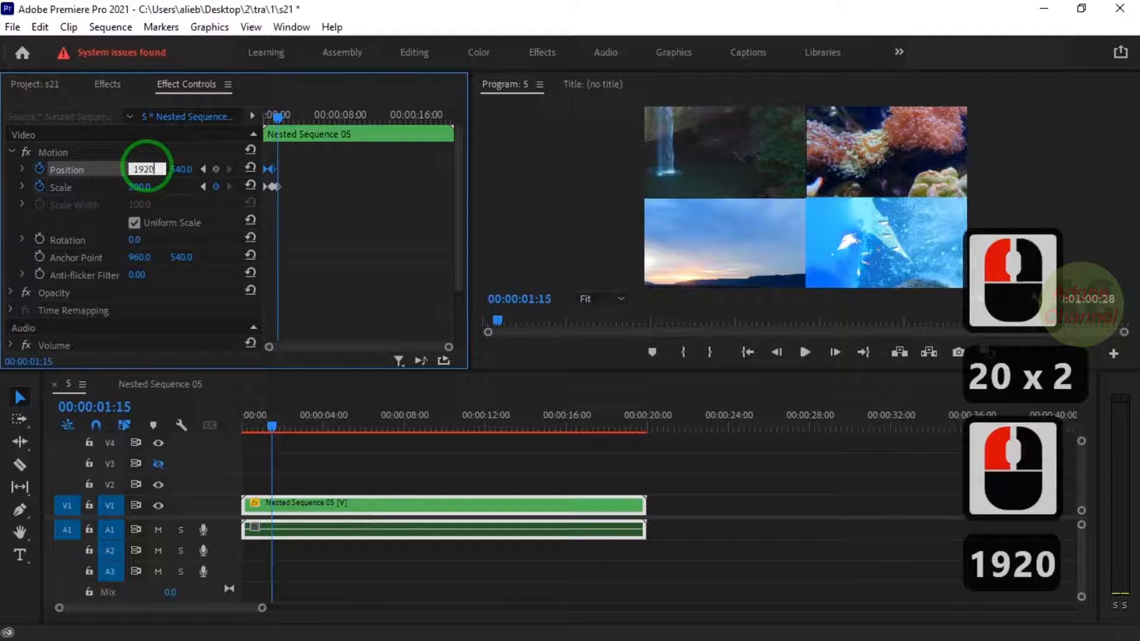
pyautogui.doubleClick(182, 169)
pyautogui.write('1080')
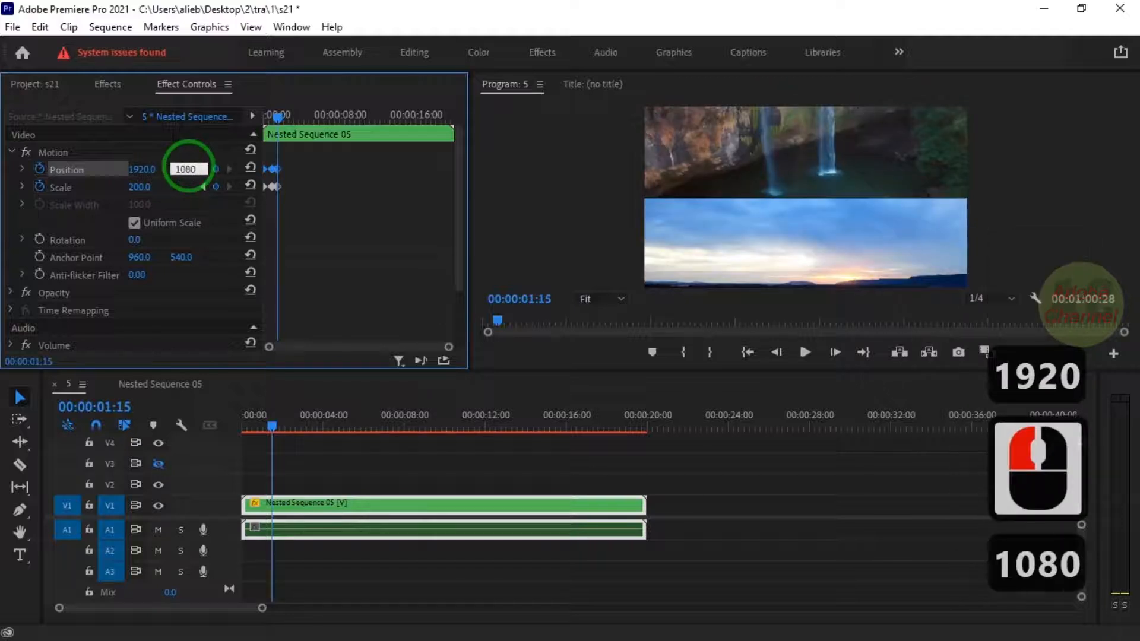
pyautogui.click(108, 169)
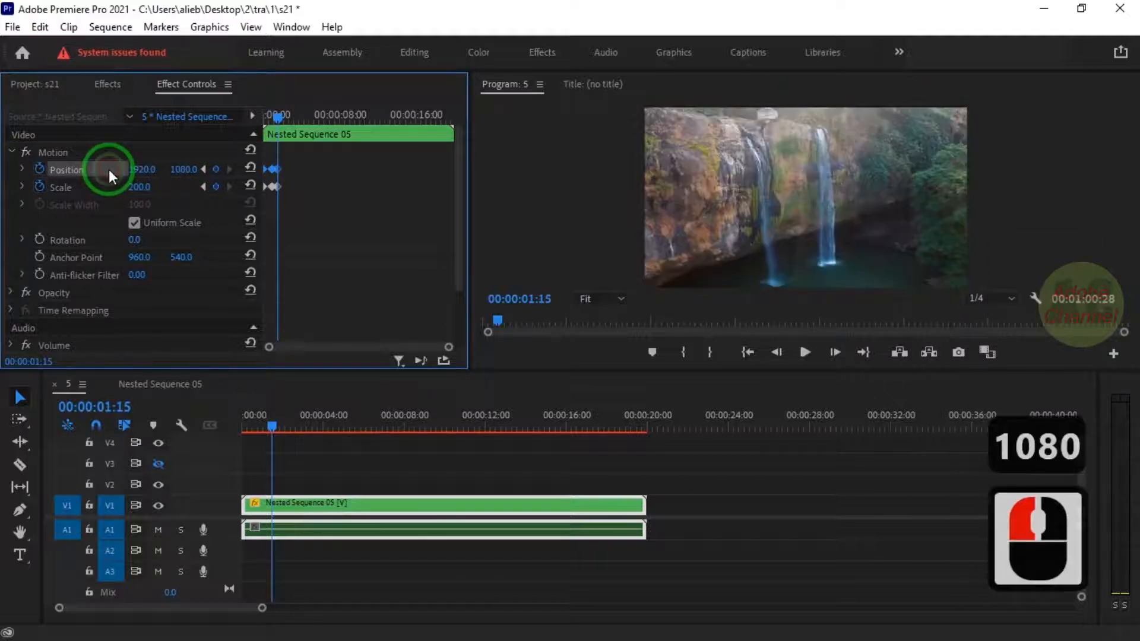
# - Hold the waterfall close-up by adding Scale and Position keyframes at 00:00:03:15
pyautogui.click(112, 406)
pyautogui.write('3:1')
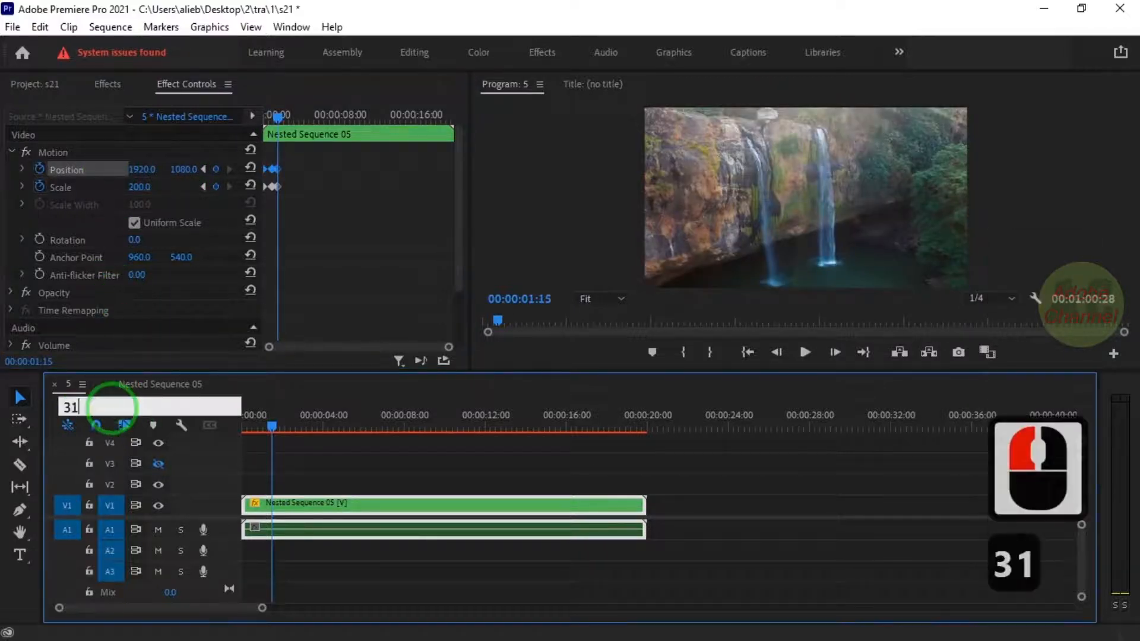
pyautogui.write('5')
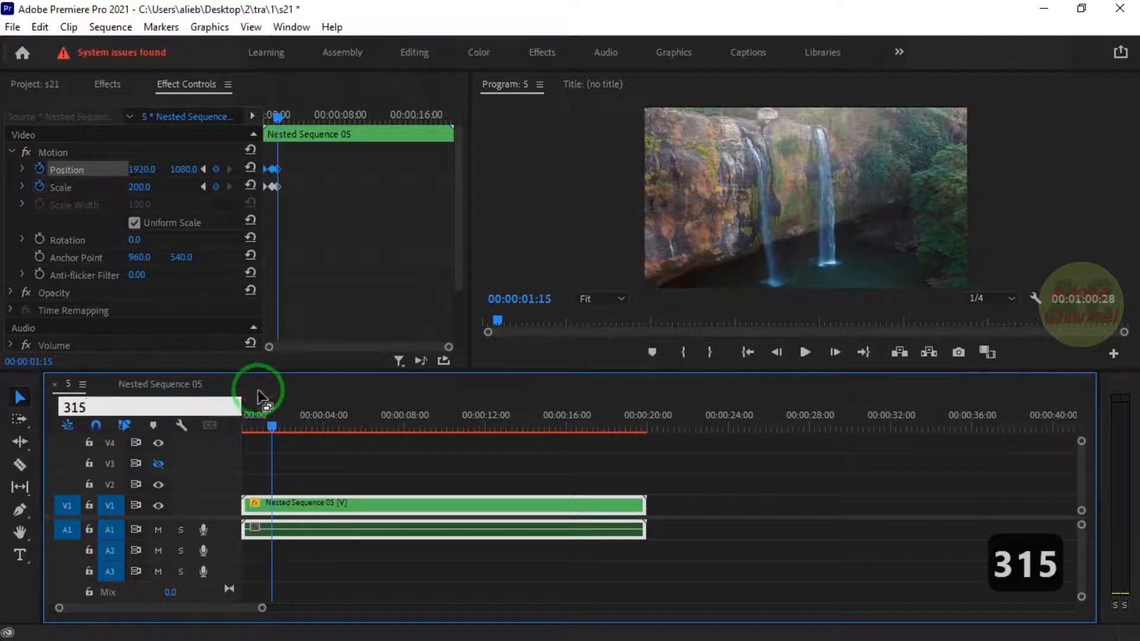
pyautogui.click(254, 389)
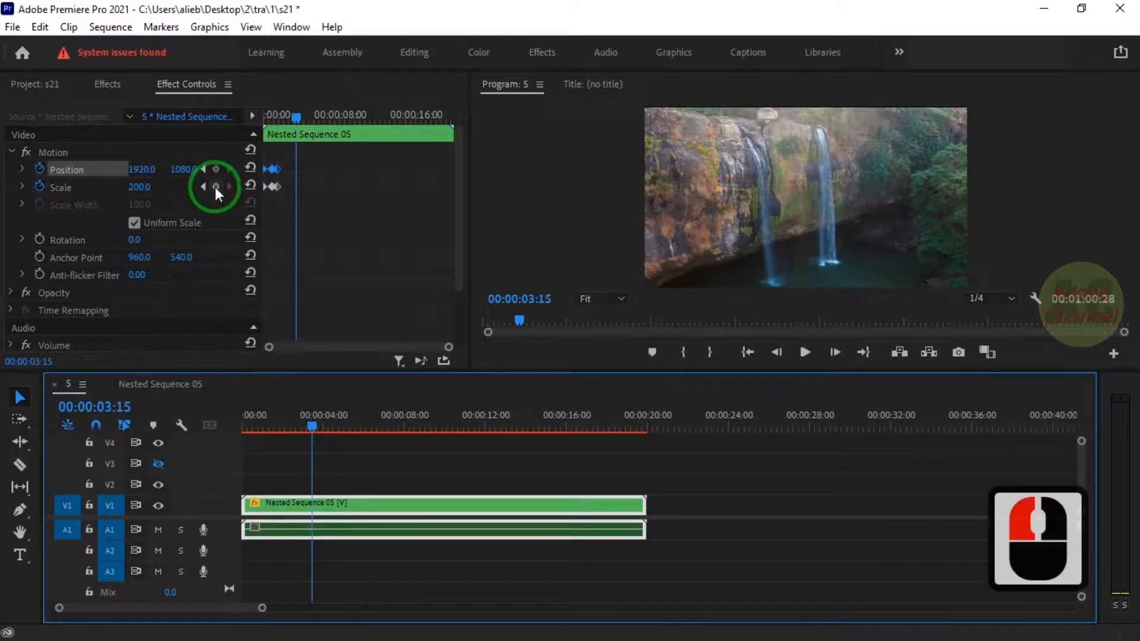
pyautogui.click(216, 186)
pyautogui.click(215, 168)
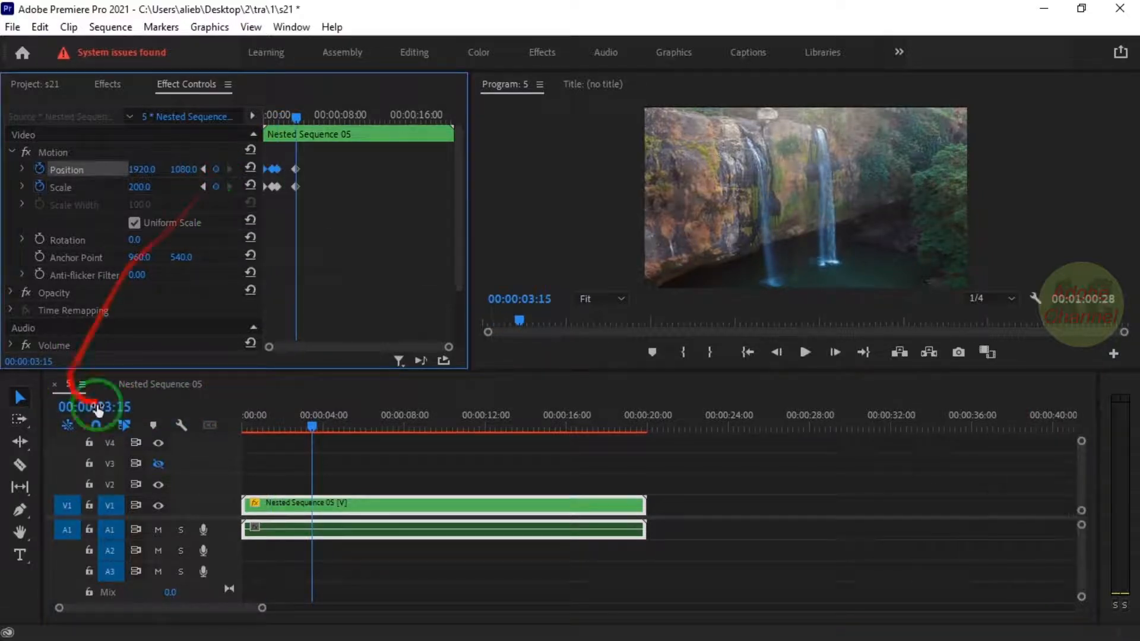
# - At 00:00:04:00, return Nested Sequence 05 to the four-way view with scale 100 and position 960, 540
pyautogui.click(113, 406)
pyautogui.write('400')
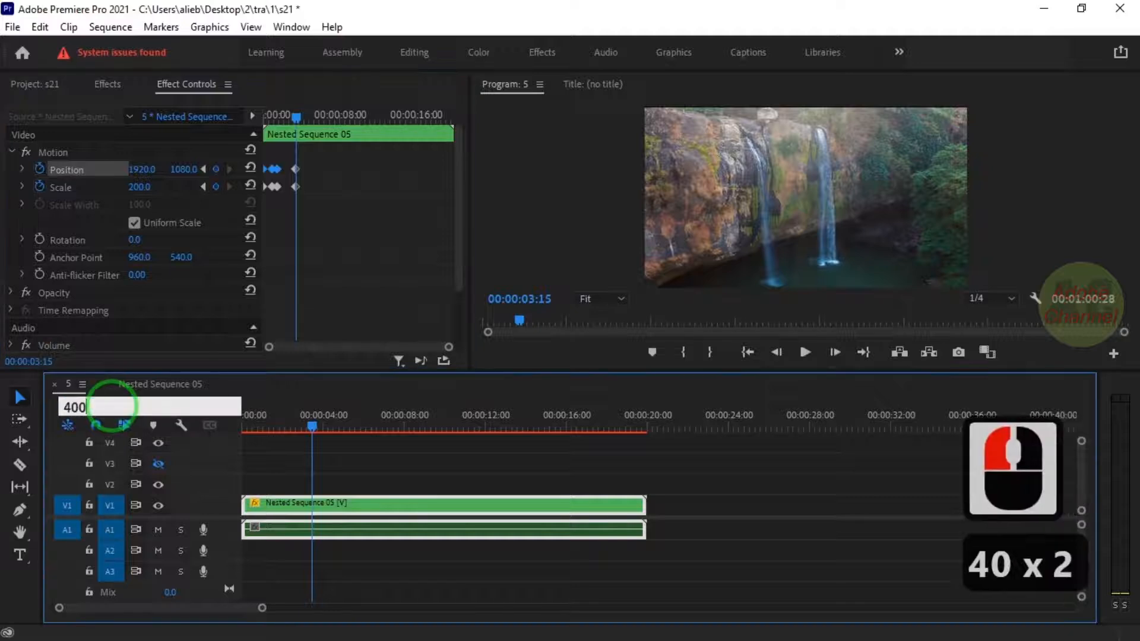
pyautogui.press('Return')
pyautogui.click(148, 187)
pyautogui.write('100')
pyautogui.click(138, 172)
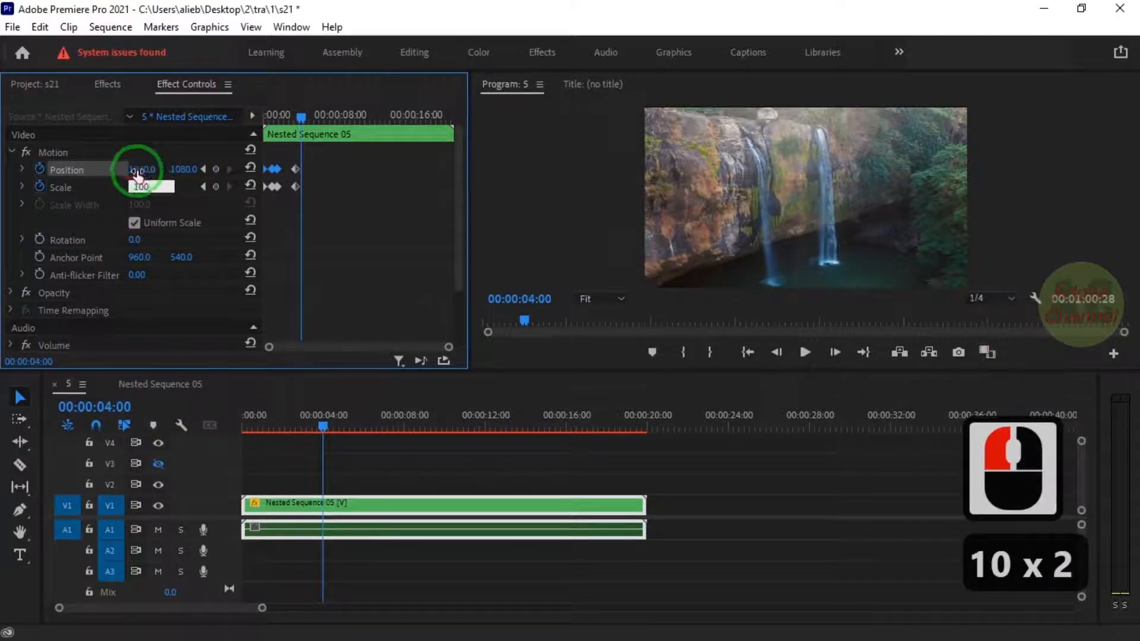
pyautogui.write('960')
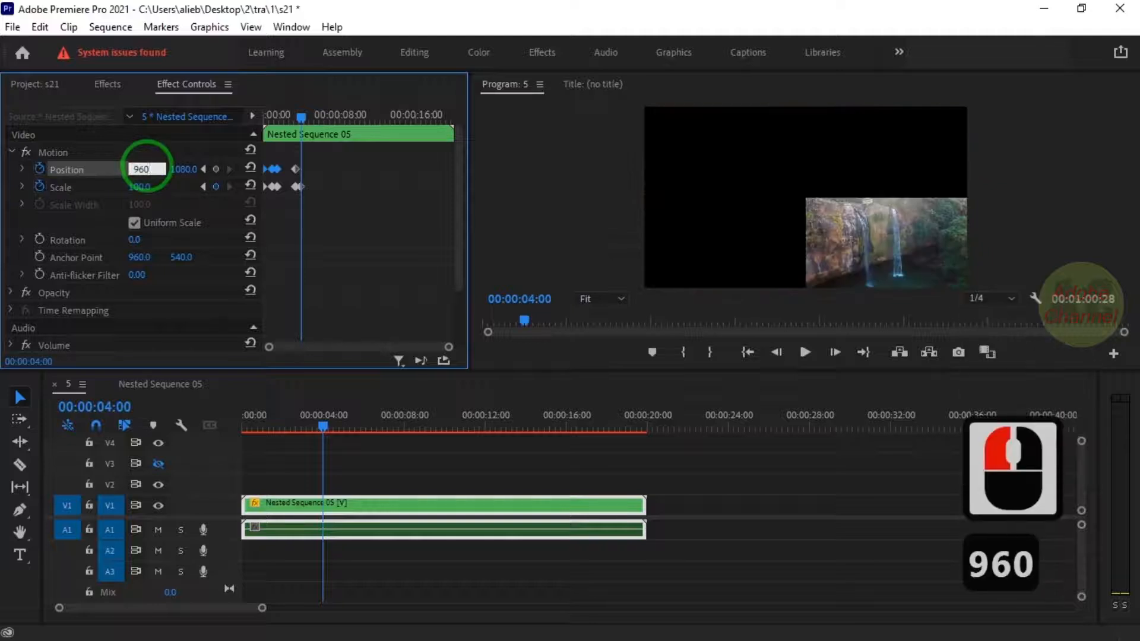
pyautogui.click(189, 169)
pyautogui.write('540')
pyautogui.click(105, 162)
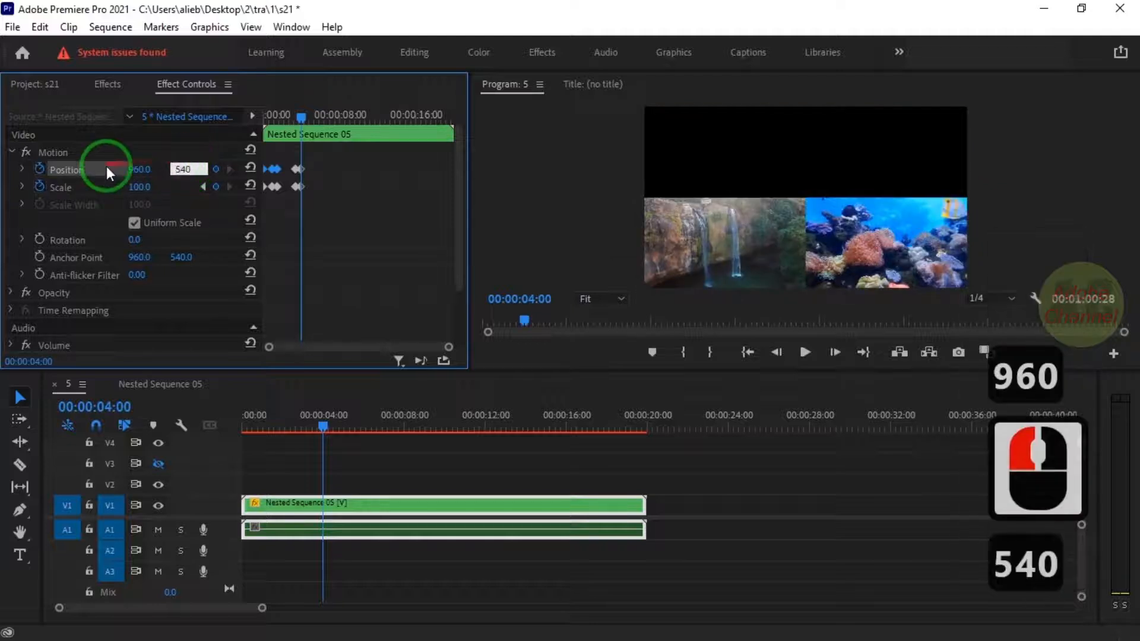
# - Hold the four-way view by adding Position and Scale keyframes at 00:00:05:00
pyautogui.click(119, 409)
pyautogui.click(106, 408)
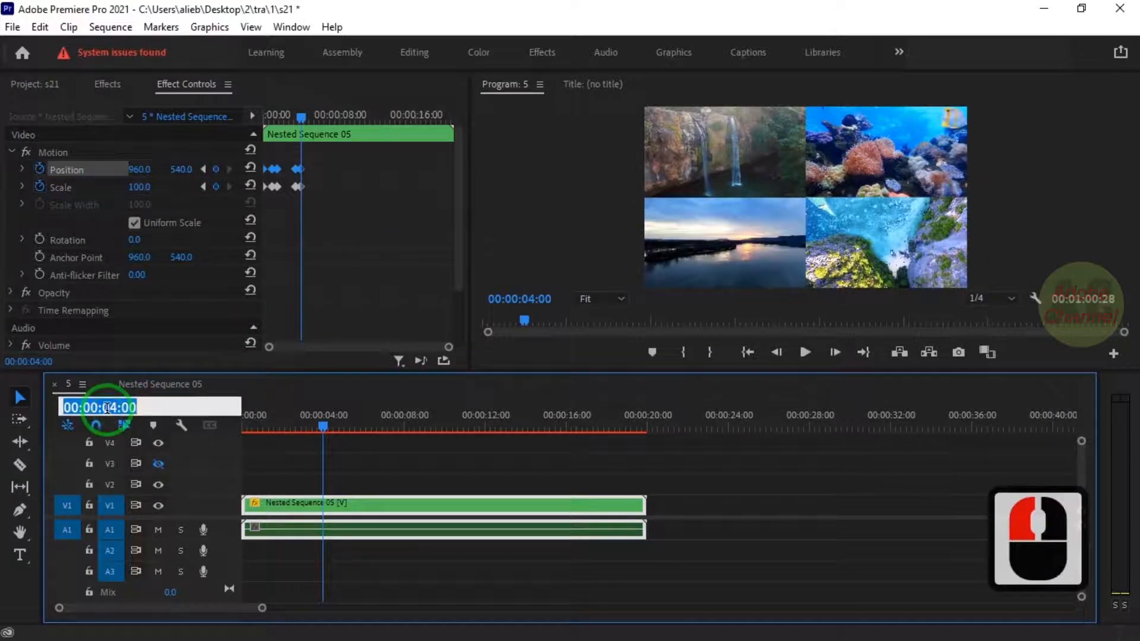
pyautogui.write('5')
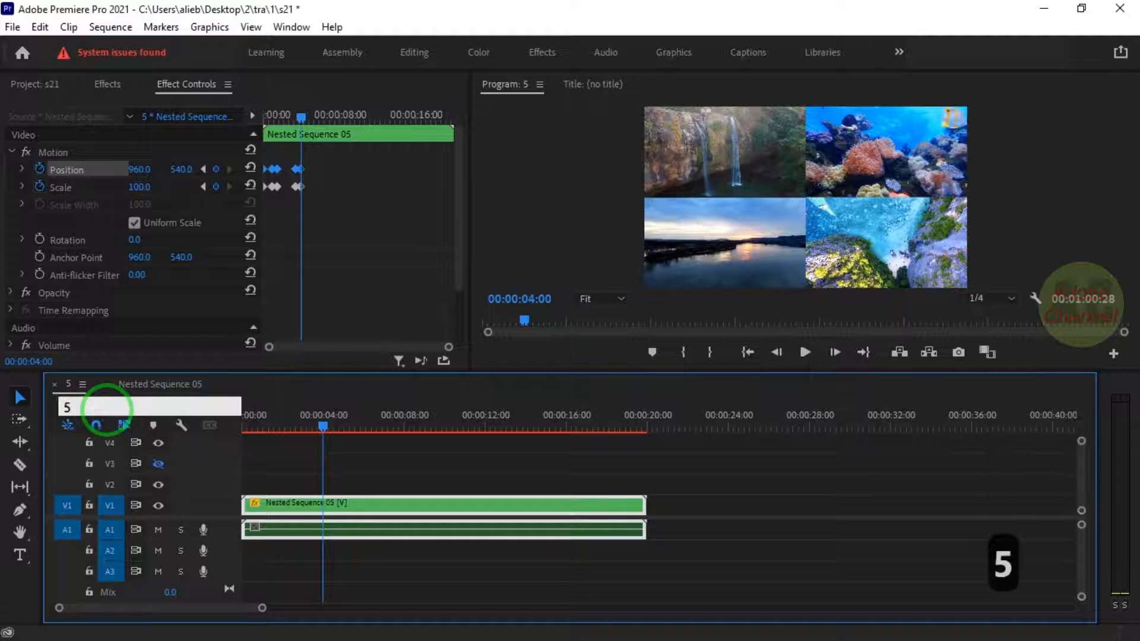
pyautogui.write('00:00:05:00')
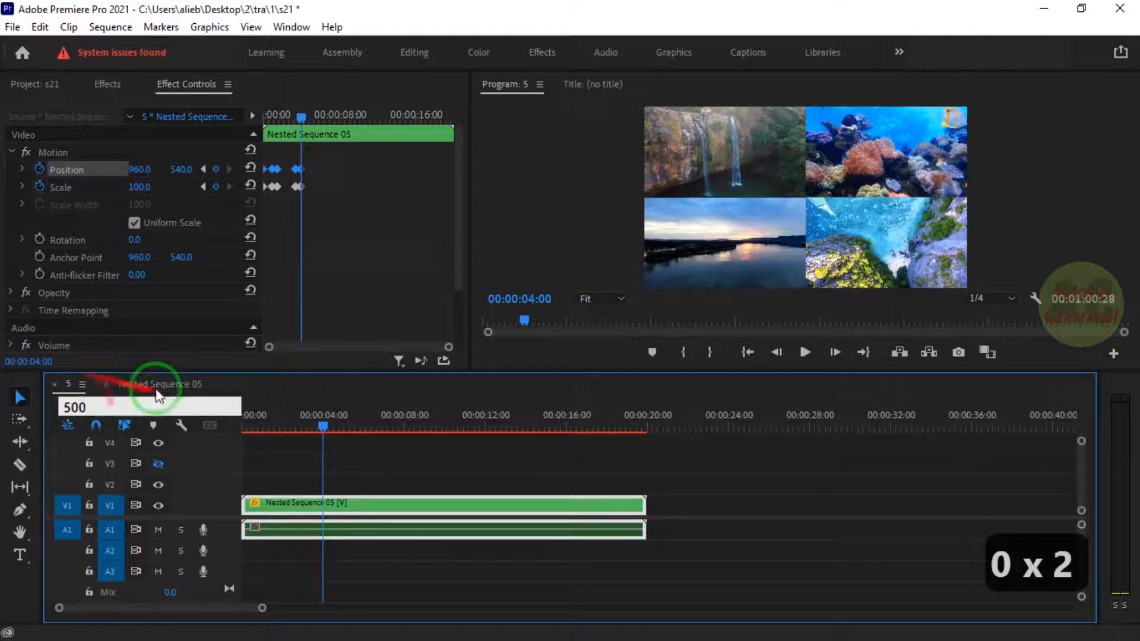
pyautogui.click(231, 389)
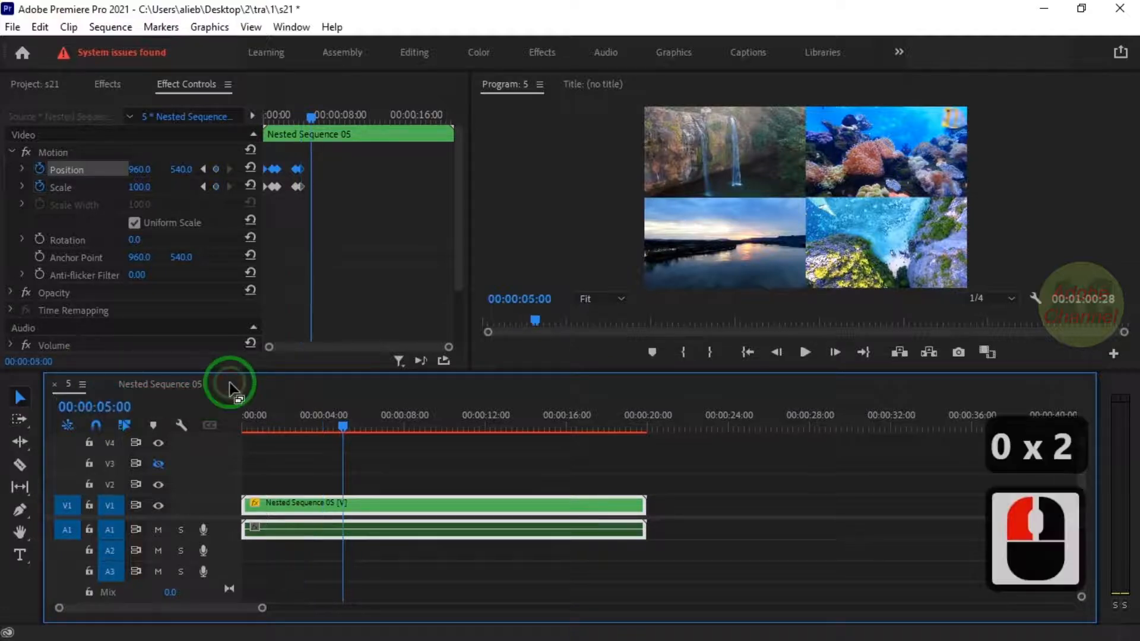
pyautogui.click(216, 169)
pyautogui.click(216, 187)
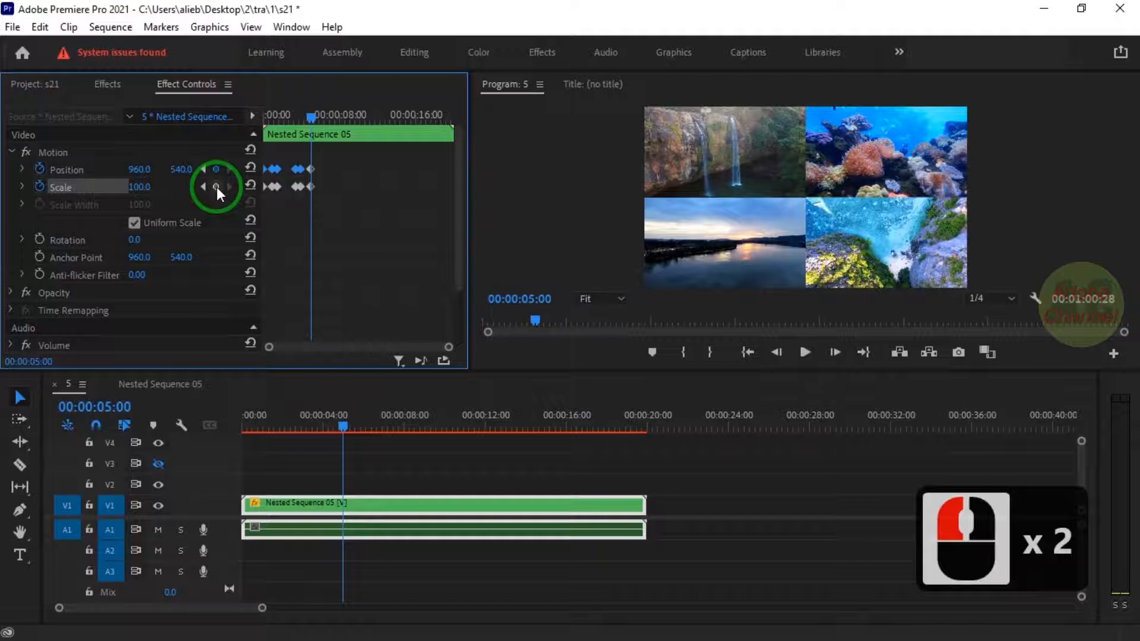
# - At 00:00:05:15, keyframe Nested Sequence 05 at scale 200 and position 0, 0 to fill the frame with the lower-right clip
pyautogui.click(102, 407)
pyautogui.write('515')
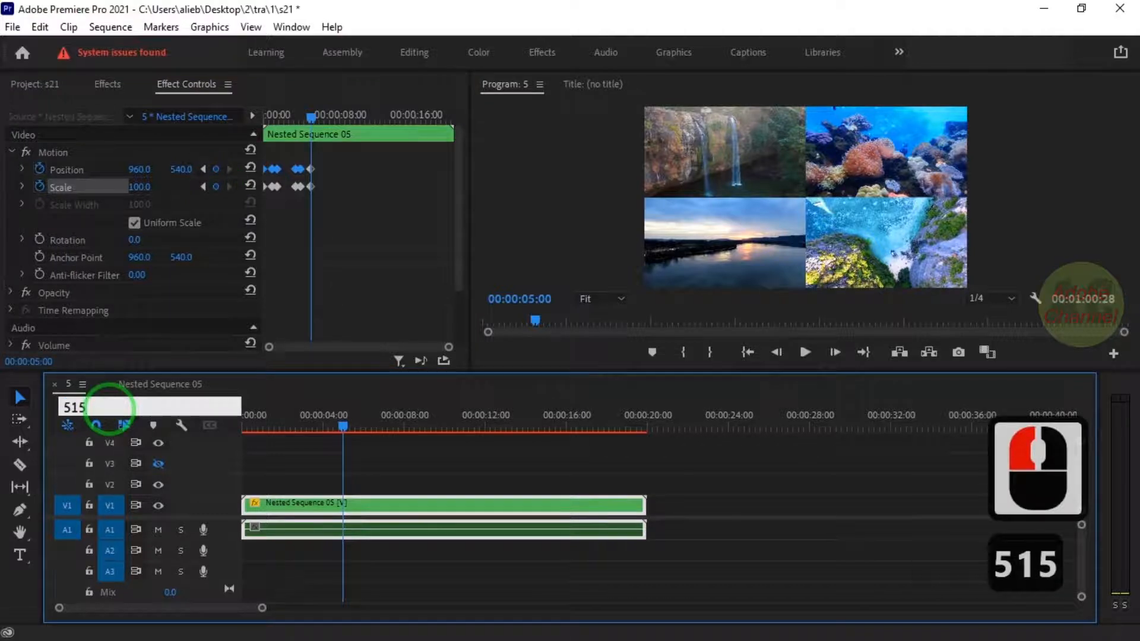
pyautogui.press('Return')
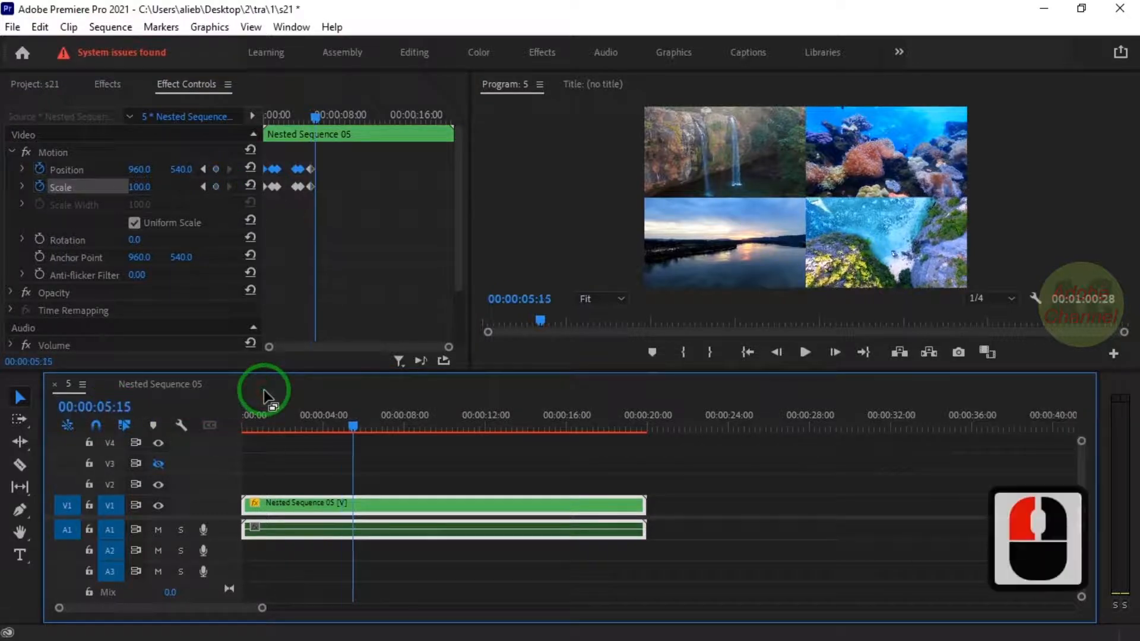
pyautogui.click(140, 188)
pyautogui.write('200')
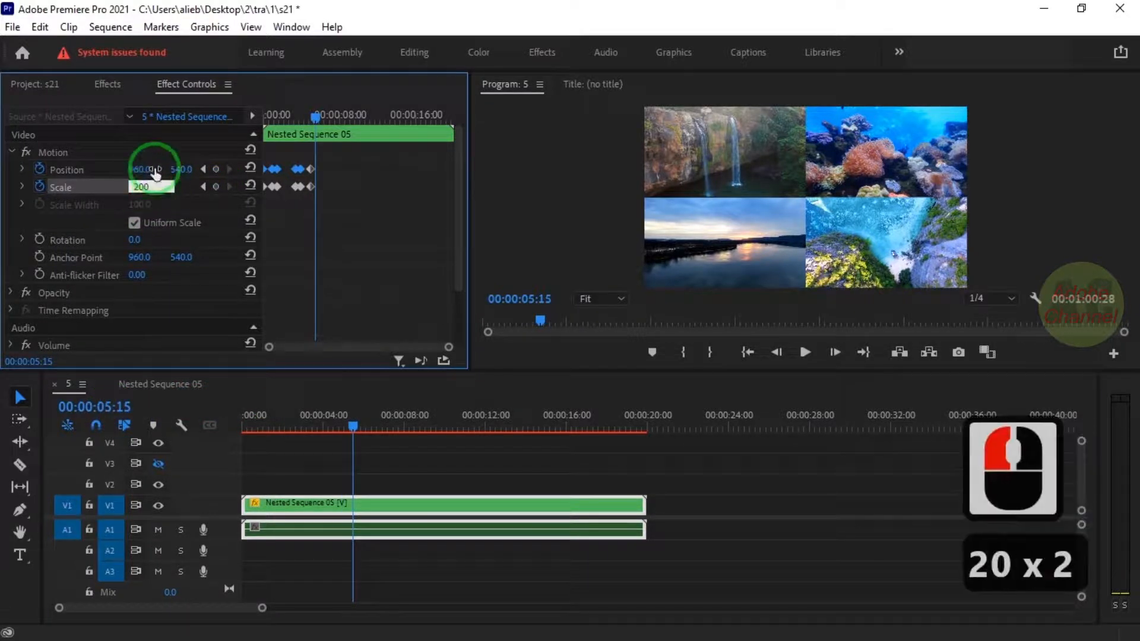
pyautogui.click(141, 171)
pyautogui.write('0')
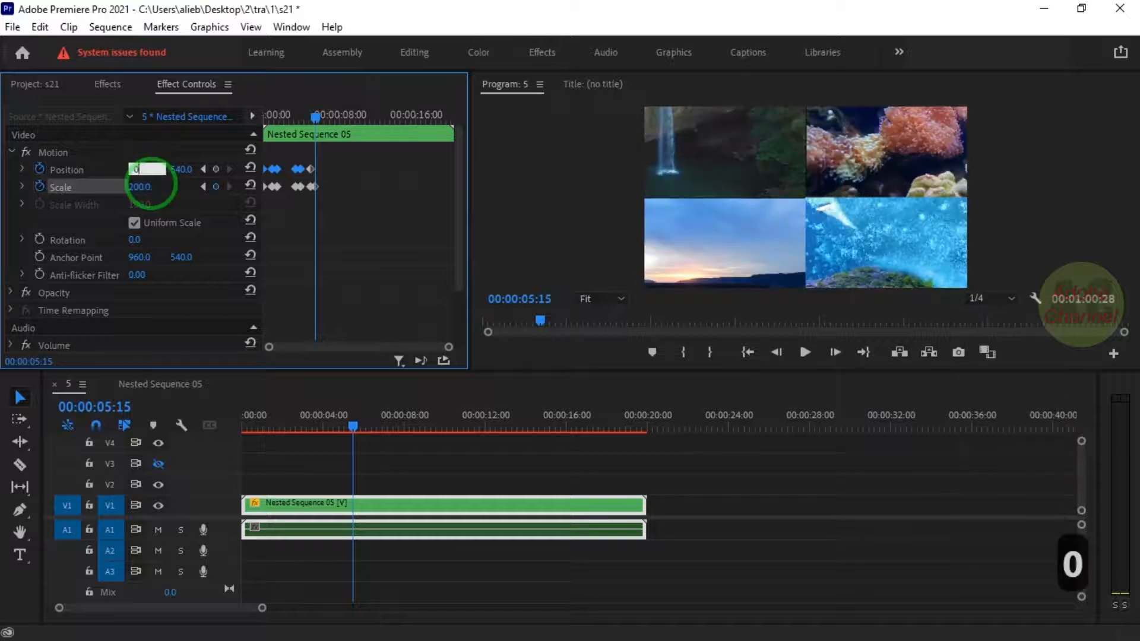
pyautogui.click(184, 170)
pyautogui.write('0')
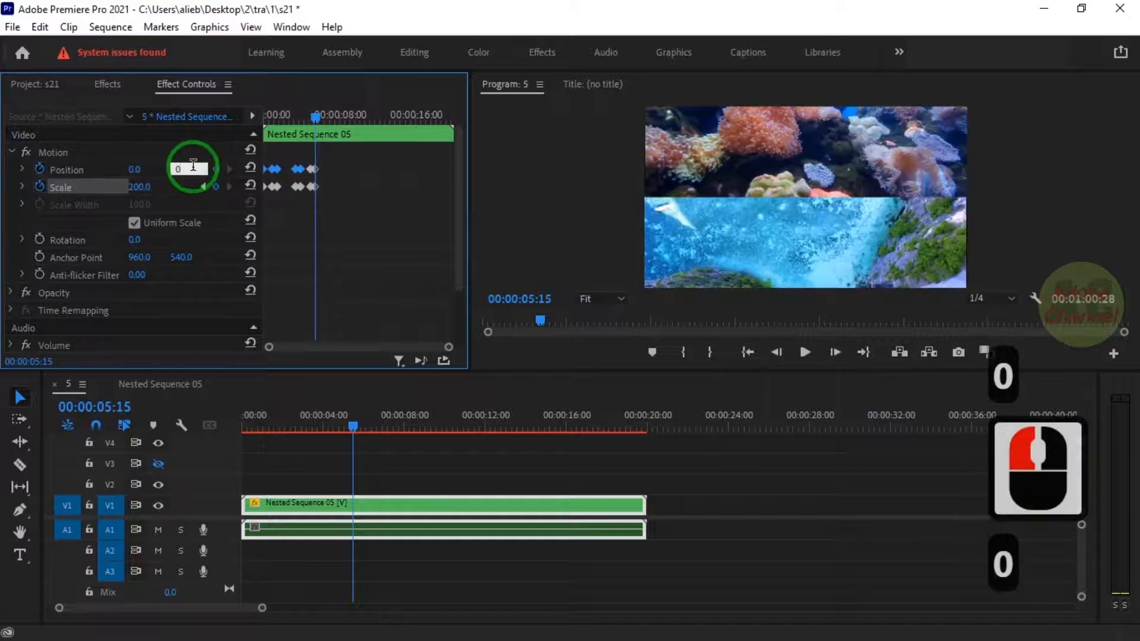
pyautogui.click(111, 167)
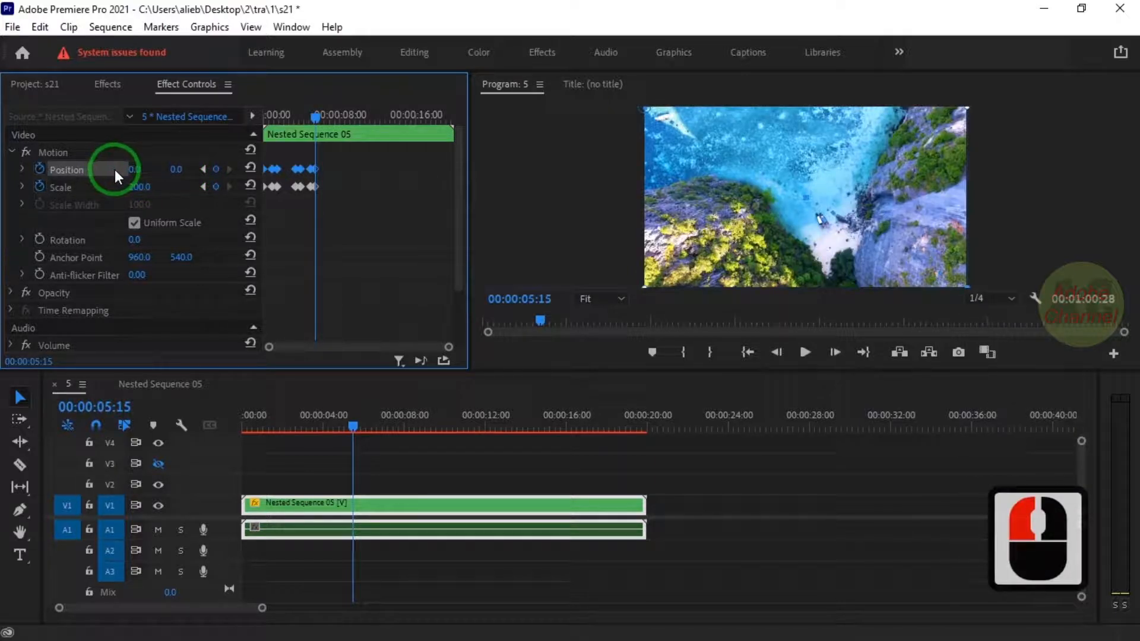
# - Hold the lower-right clip's close-up by adding Scale and Position keyframes at 00:00:07:15
pyautogui.click(95, 407)
pyautogui.write('7:15')
pyautogui.click(247, 386)
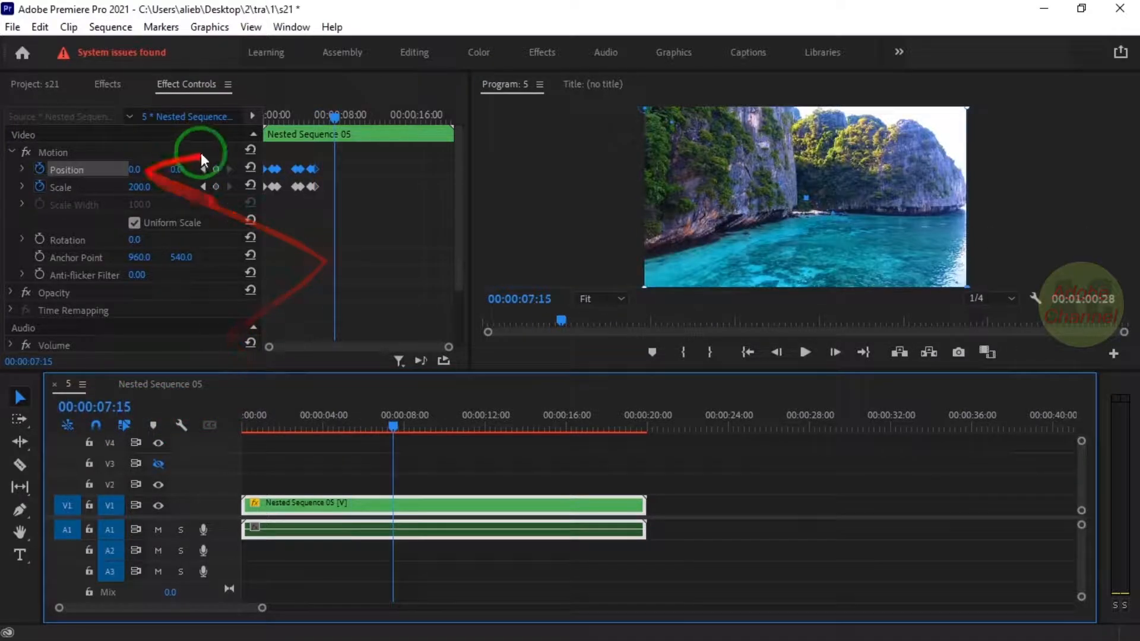
pyautogui.click(215, 177)
pyautogui.click(217, 169)
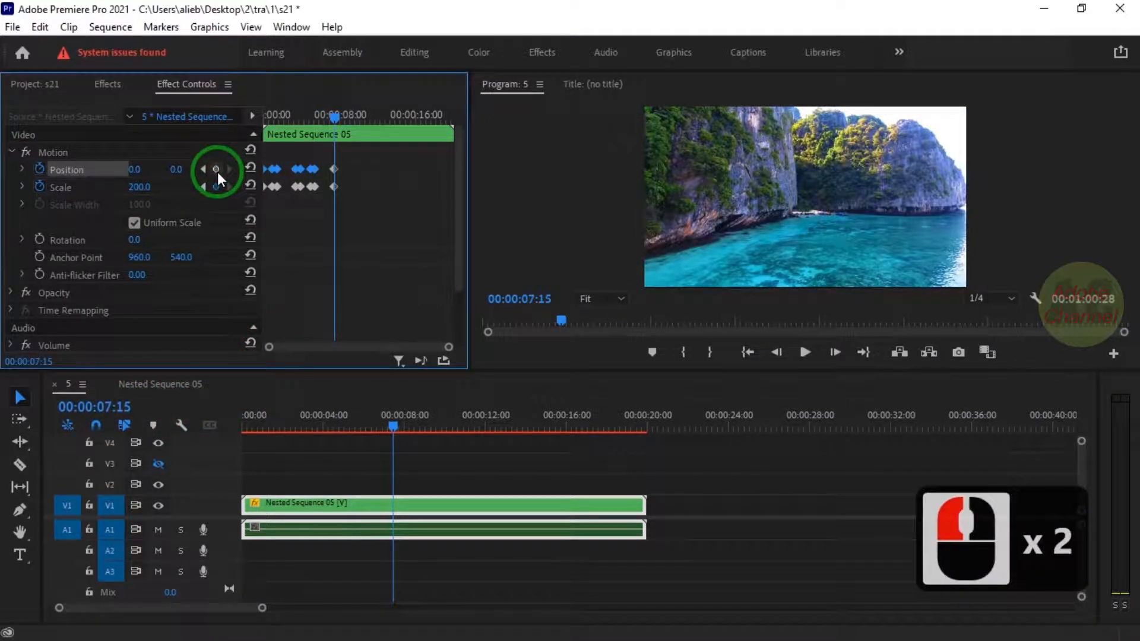
# - At 00:00:08:00, return Nested Sequence 05 to the four-way view with scale 100 and position 960, 540
pyautogui.click(98, 408)
pyautogui.write('80')
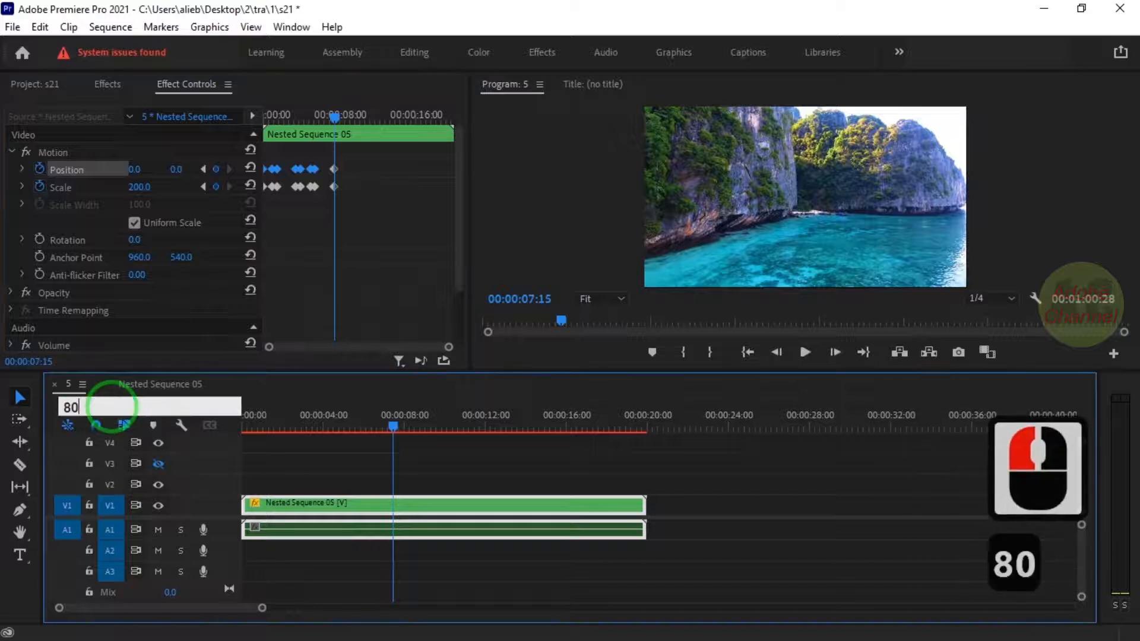
pyautogui.press('Return')
pyautogui.click(151, 185)
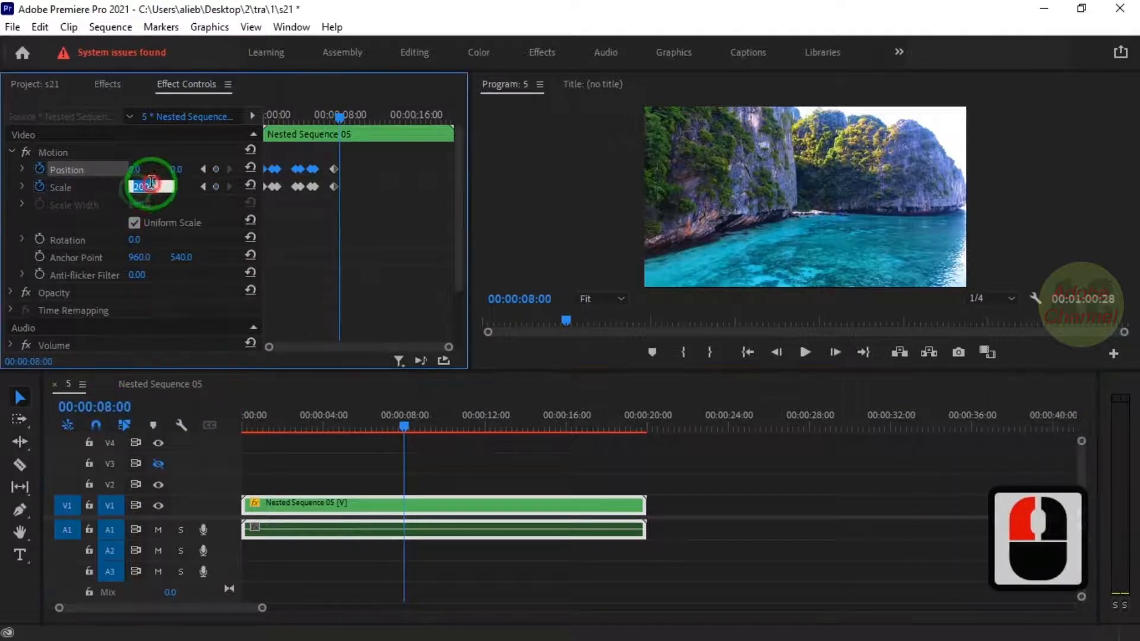
pyautogui.write('100')
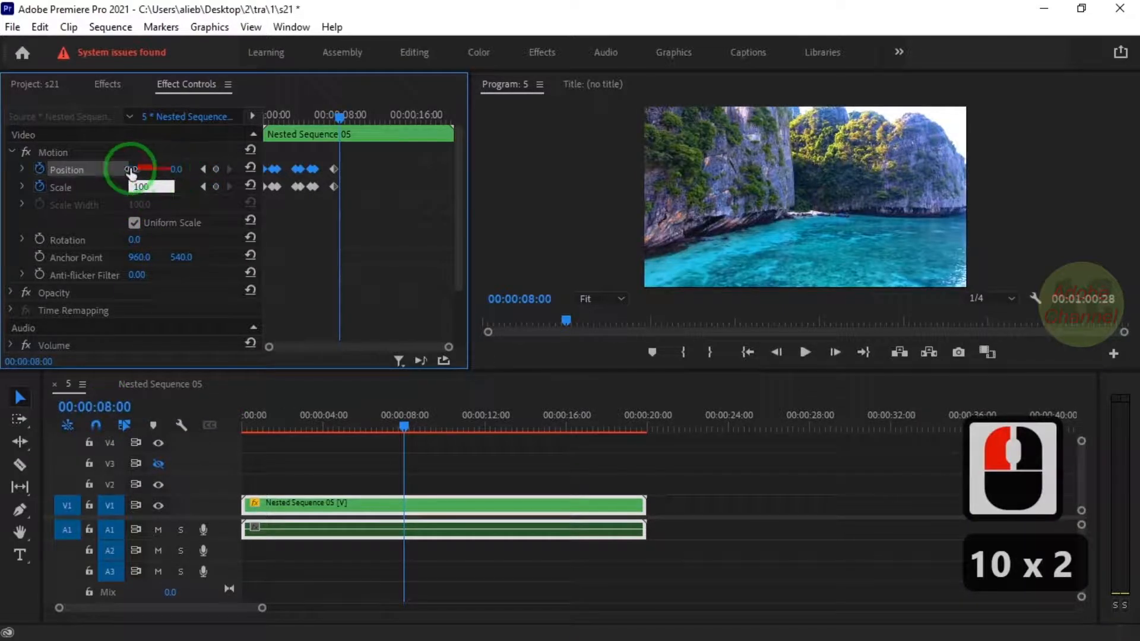
pyautogui.click(132, 169)
pyautogui.write('960')
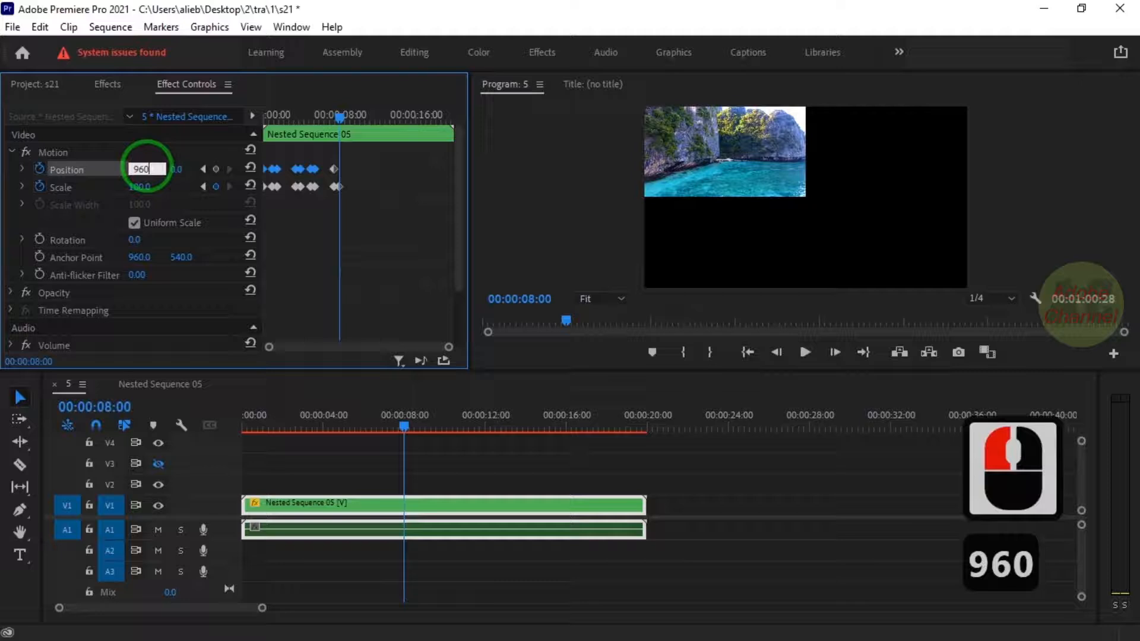
pyautogui.click(176, 169)
pyautogui.write('540')
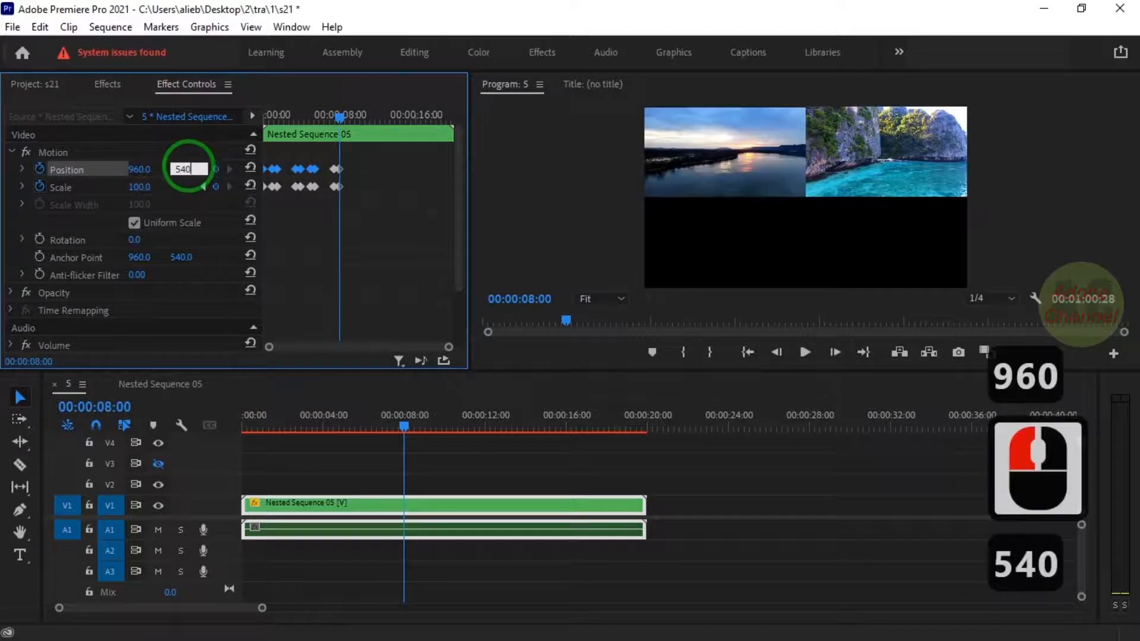
pyautogui.click(101, 168)
# - Hold the four-way view by adding Position and Scale keyframes at 00:00:09:00
pyautogui.click(98, 406)
pyautogui.write('90')
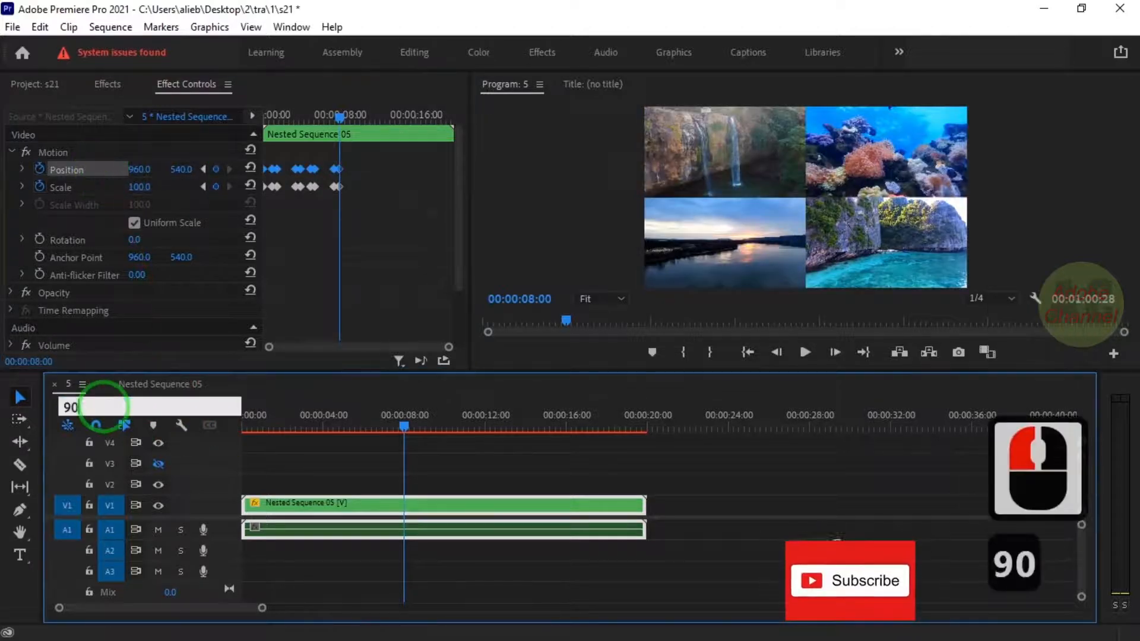
pyautogui.write('0')
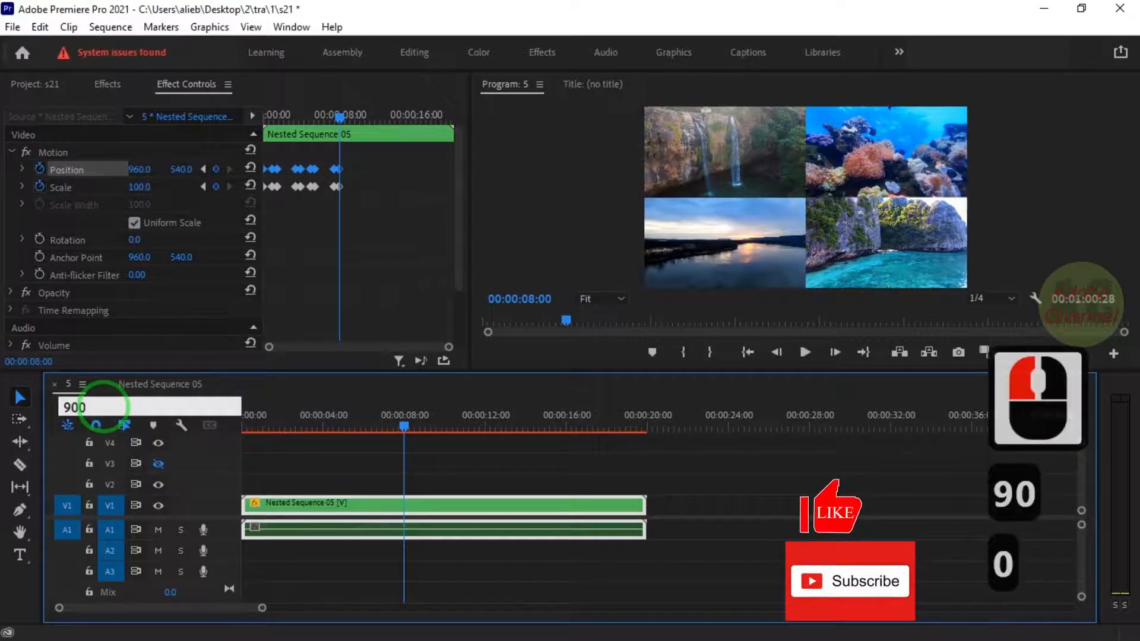
pyautogui.click(254, 397)
pyautogui.click(140, 171)
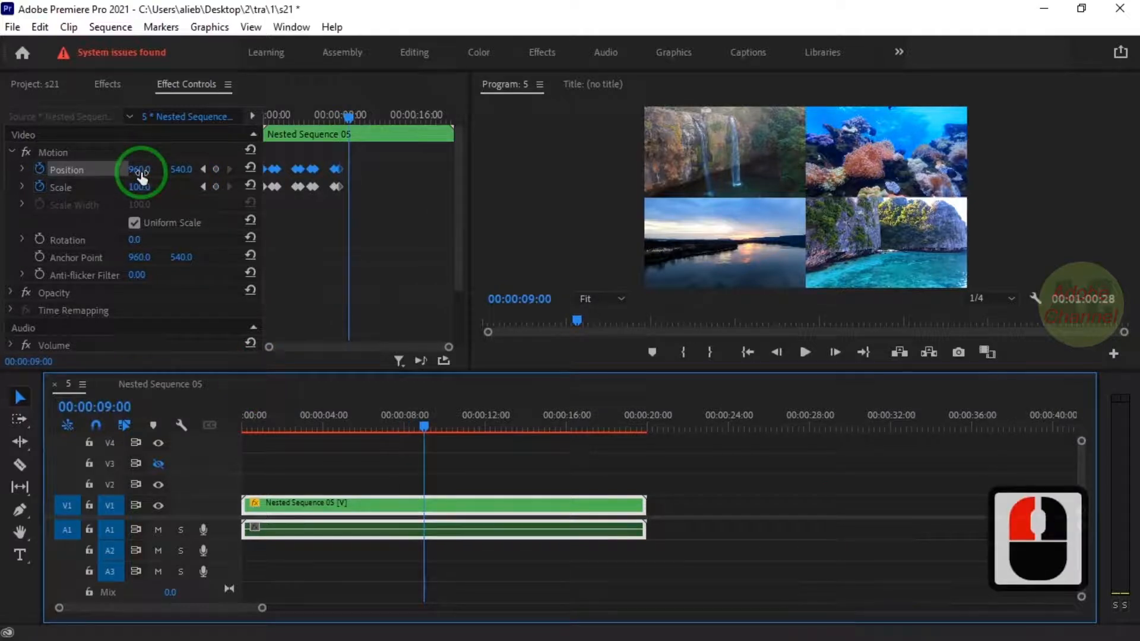
pyautogui.click(216, 169)
pyautogui.click(216, 187)
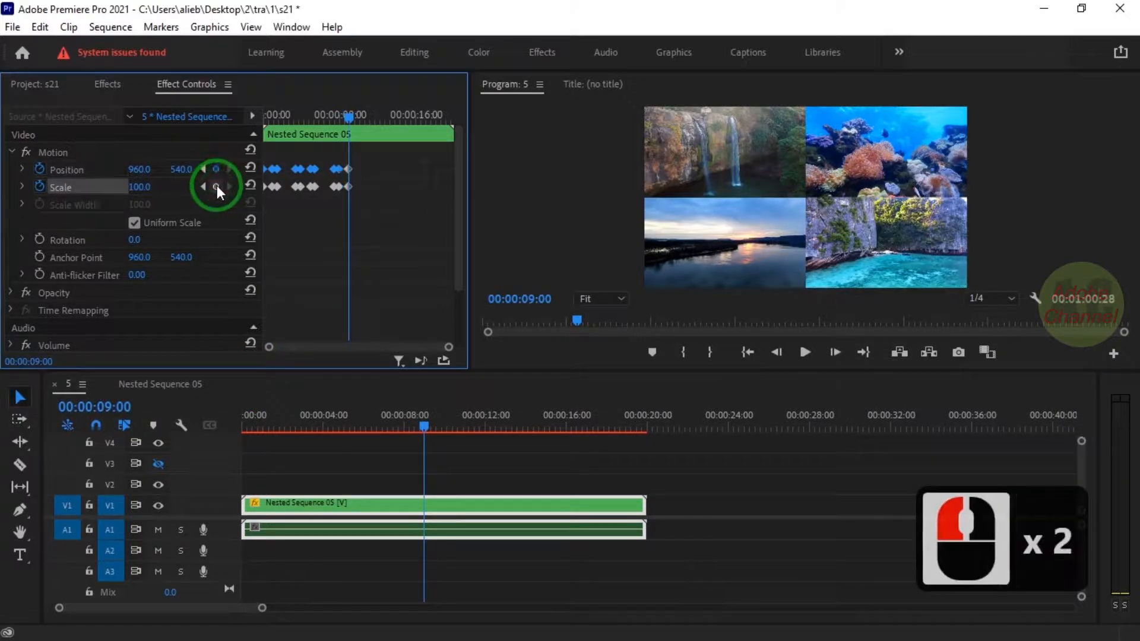
# - At 00:00:09:15, keyframe Nested Sequence 05 at scale 200 and position 0, 1080 to fill the frame with the coral reef clip
pyautogui.click(95, 406)
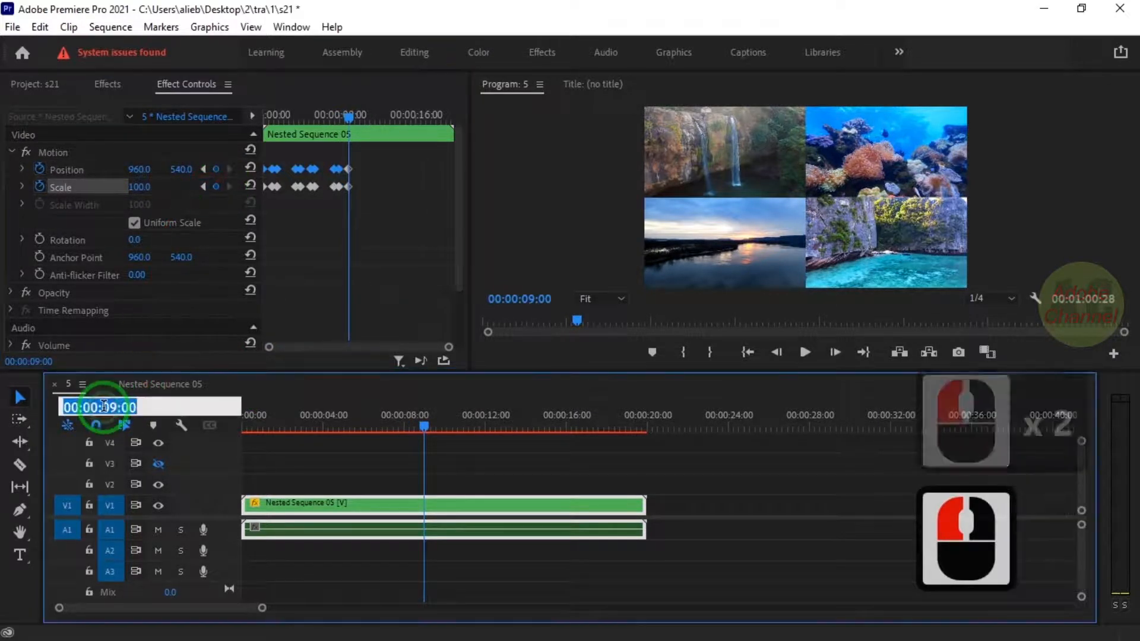
pyautogui.write('915')
pyautogui.click(254, 389)
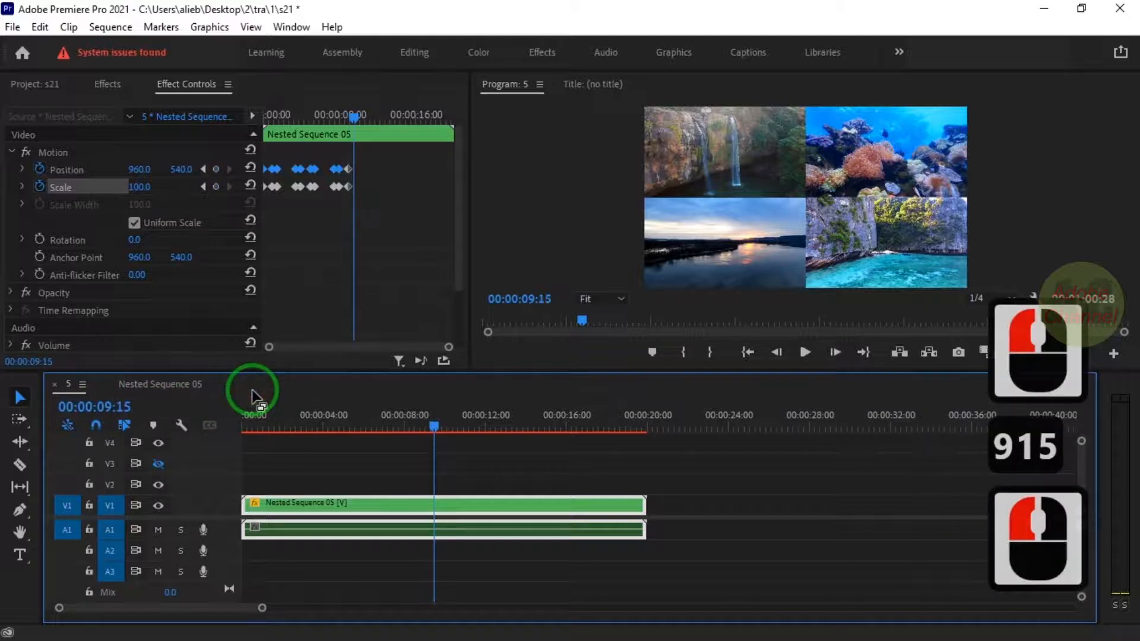
pyautogui.click(142, 186)
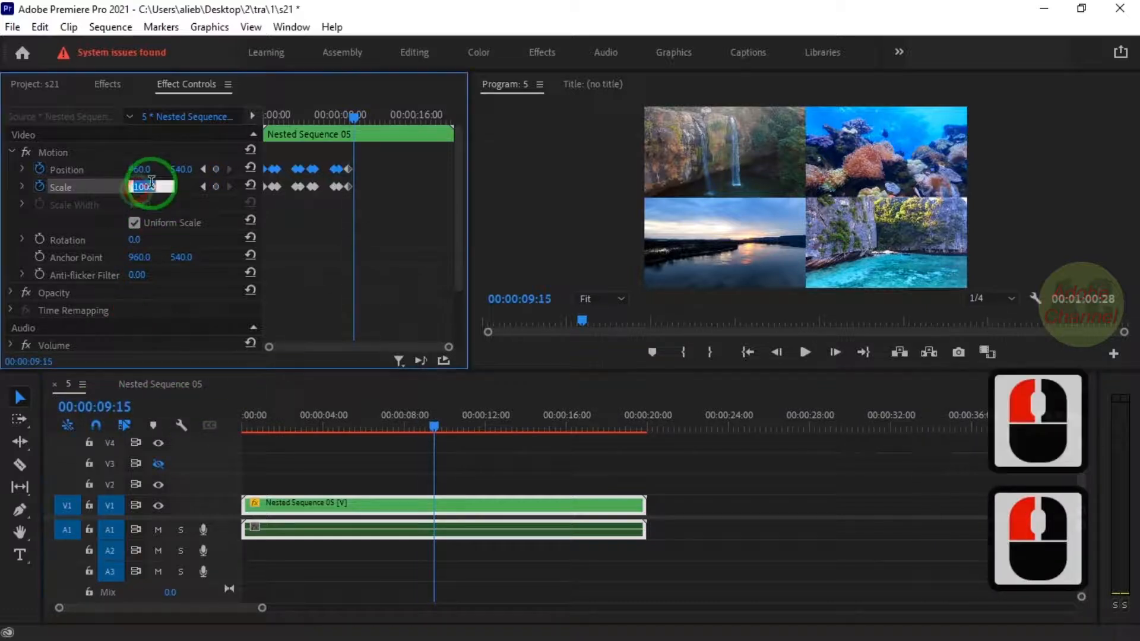
pyautogui.write('200')
pyautogui.click(137, 169)
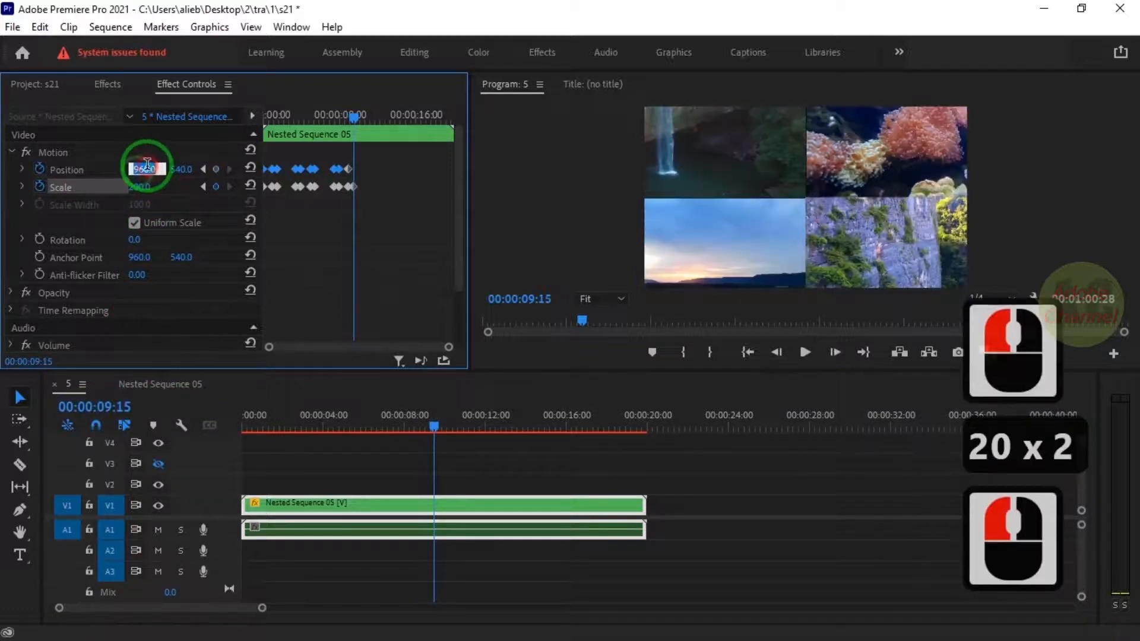
pyautogui.write('0')
pyautogui.click(179, 170)
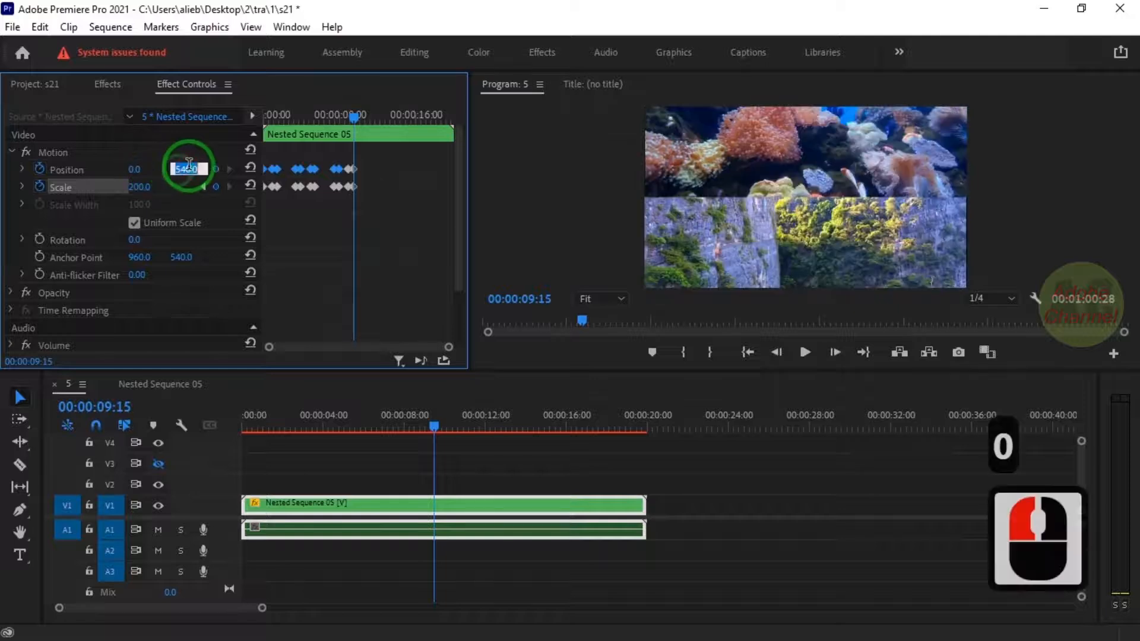
pyautogui.write('1080')
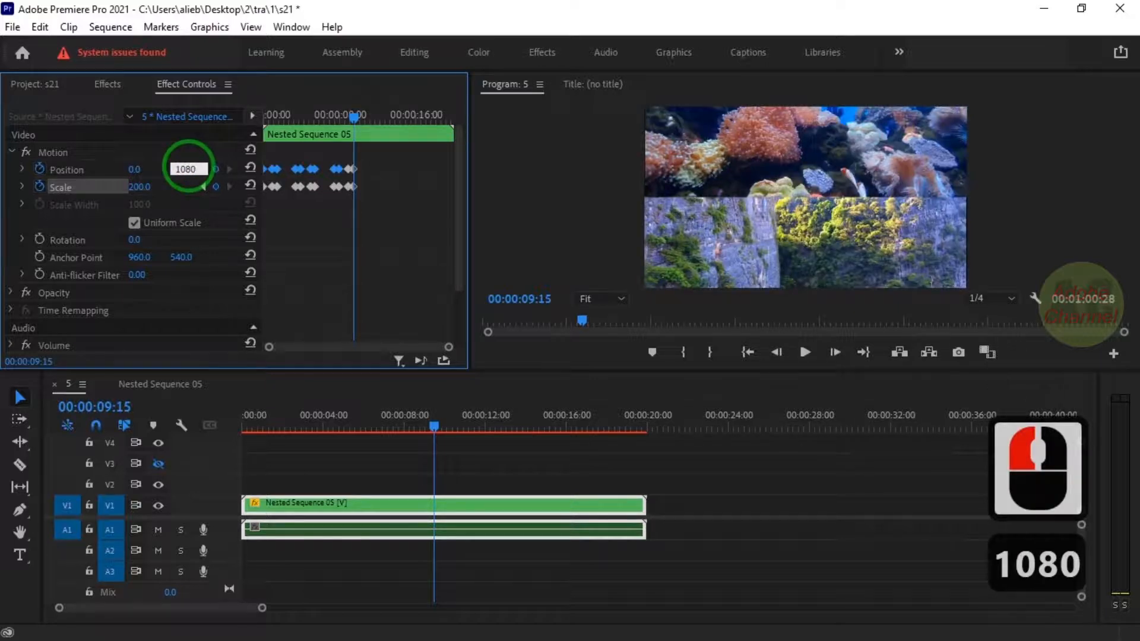
pyautogui.click(106, 168)
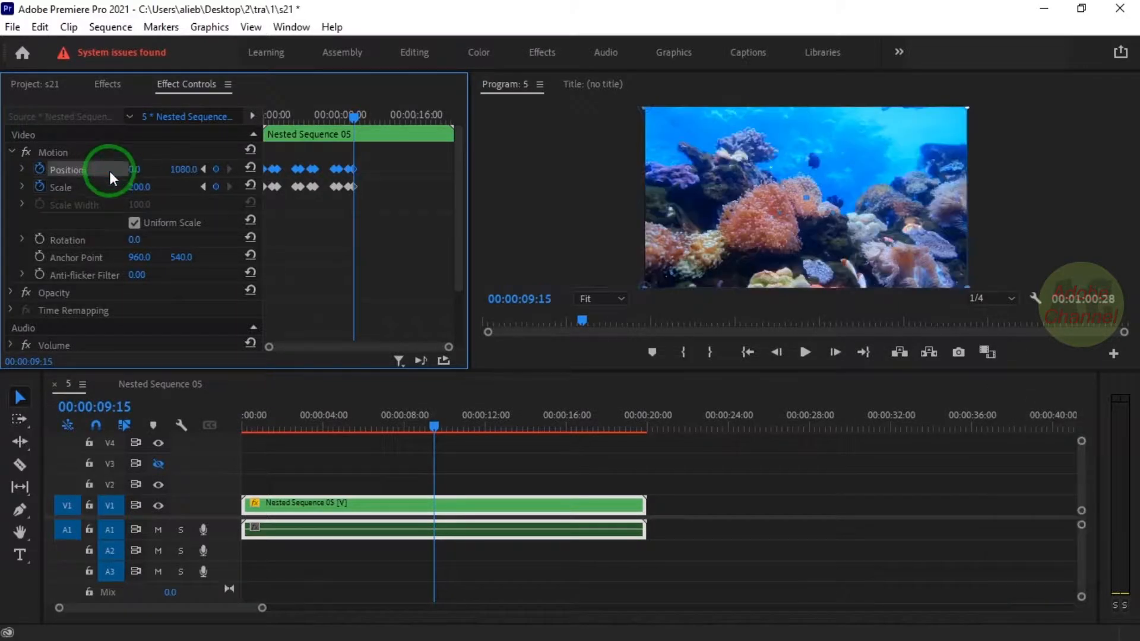
# - Hold the coral reef close-up by adding Scale and Position keyframes at 00:00:11:15
pyautogui.click(102, 406)
pyautogui.write('11')
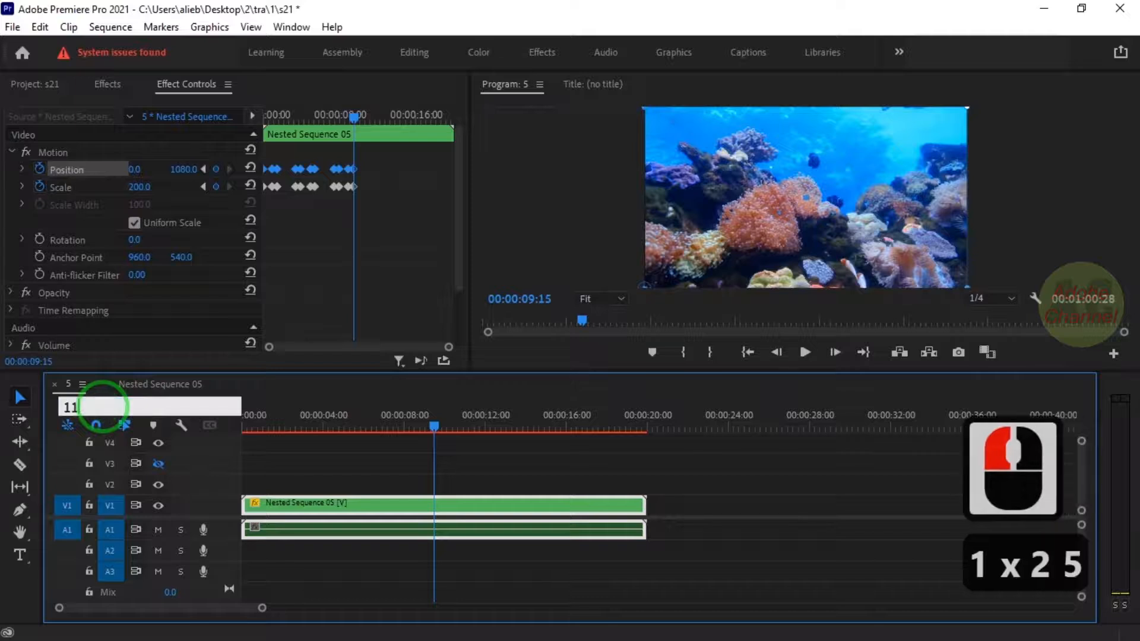
pyautogui.write('515')
pyautogui.click(270, 395)
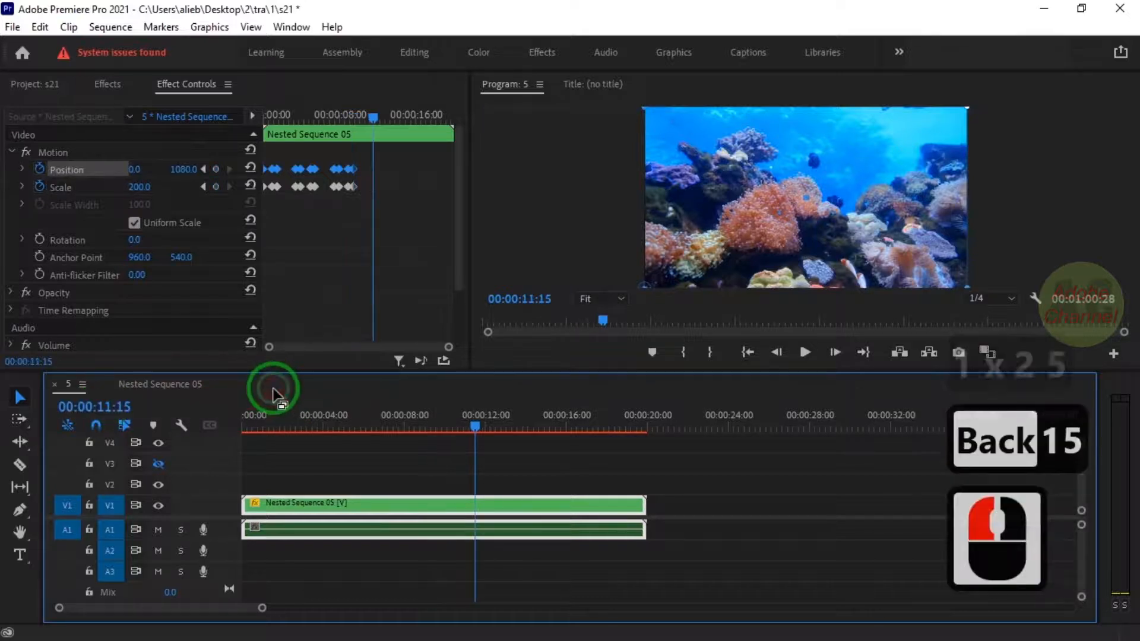
pyautogui.click(216, 187)
pyautogui.click(216, 170)
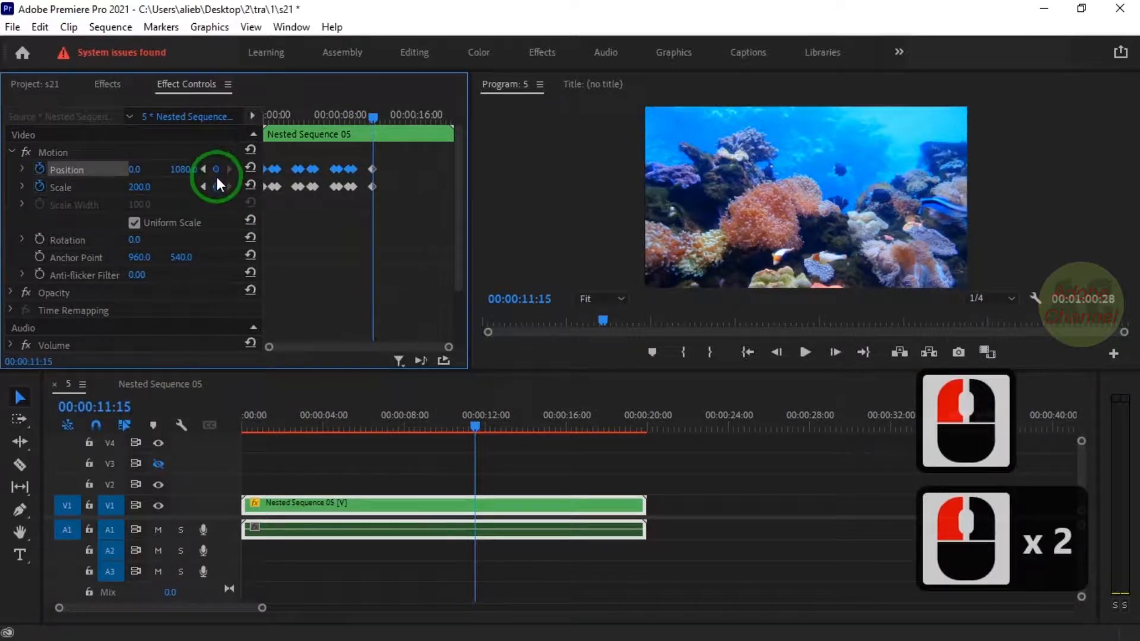
# - At 00:00:12:00, bring Nested Sequence 05 back to the four-way view with scale 100 and position 960, 540
pyautogui.click(98, 407)
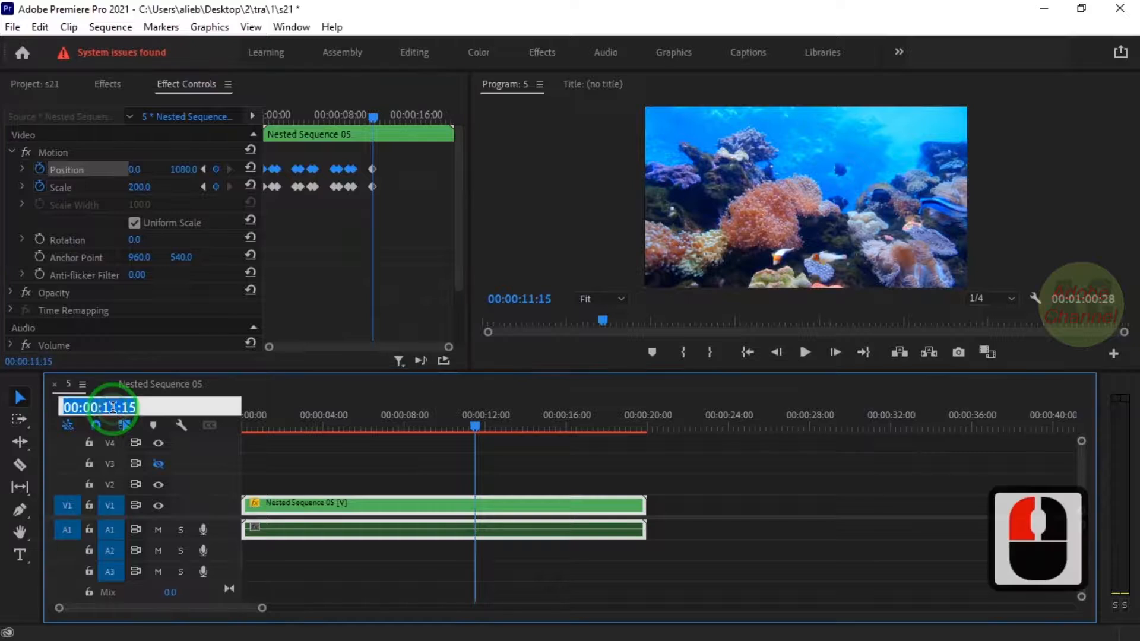
pyautogui.write('1200')
pyautogui.click(231, 389)
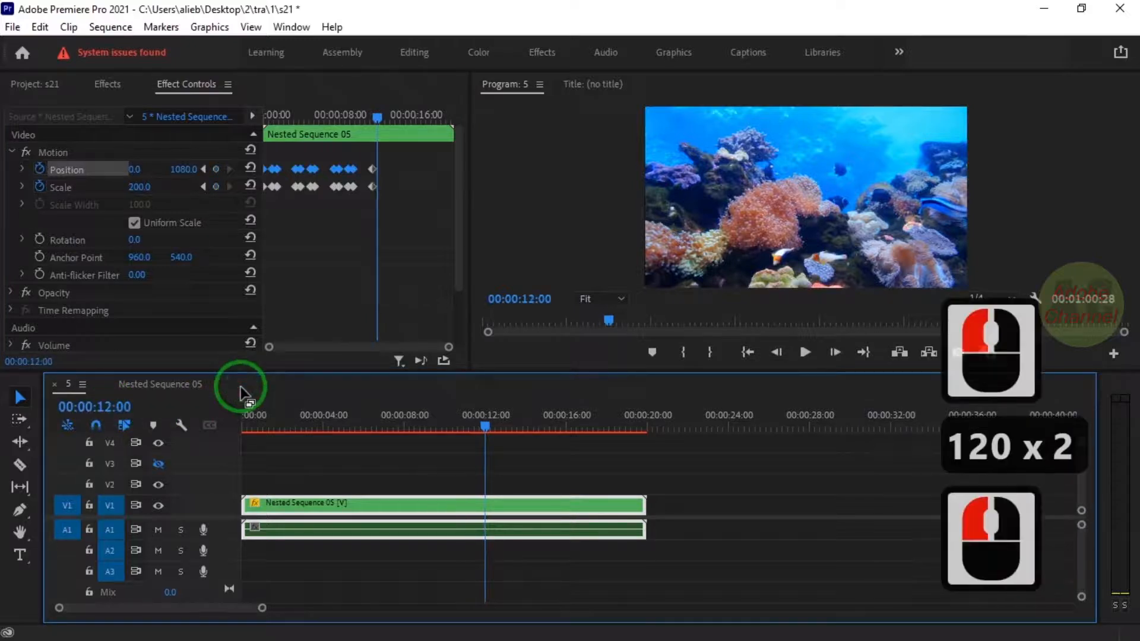
pyautogui.click(143, 186)
pyautogui.write('100')
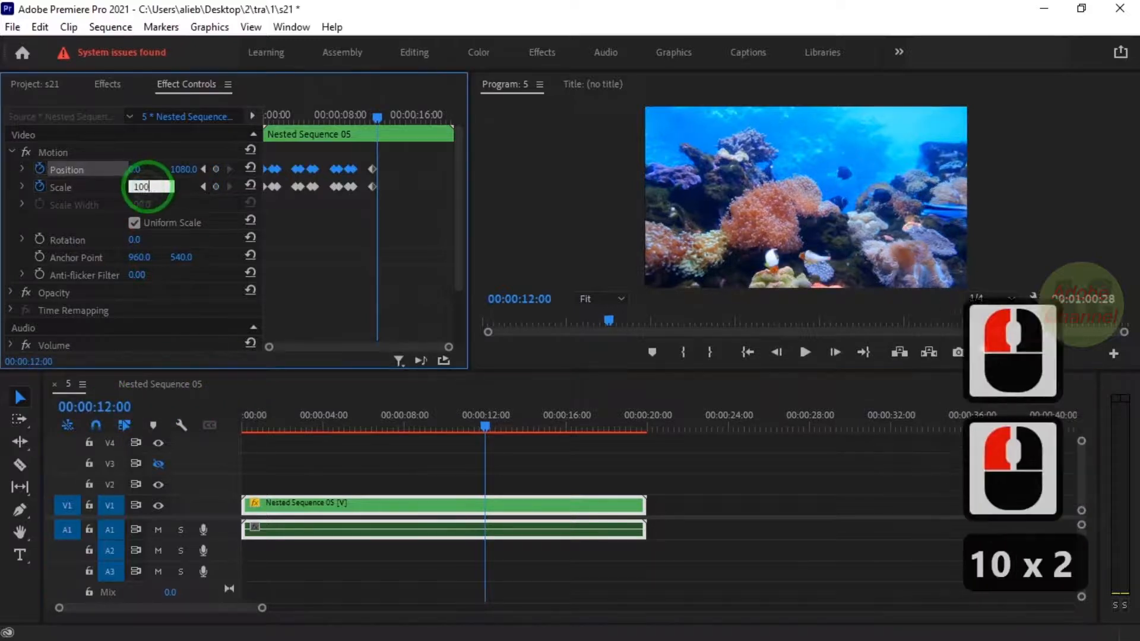
pyautogui.click(150, 170)
pyautogui.write('960')
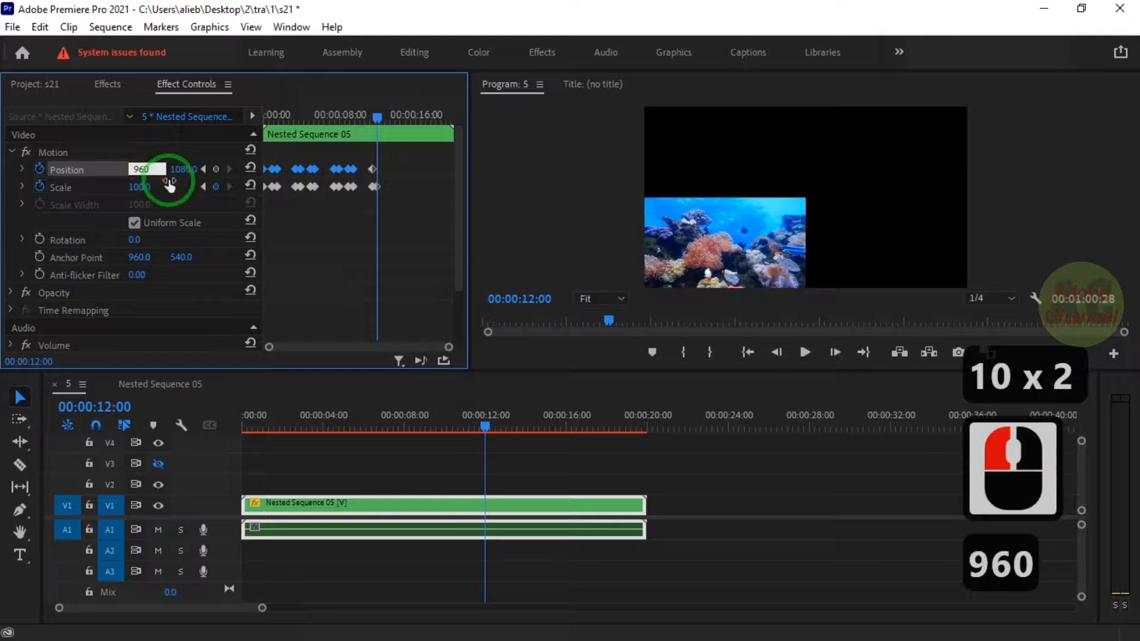
pyautogui.click(185, 169)
pyautogui.write('540')
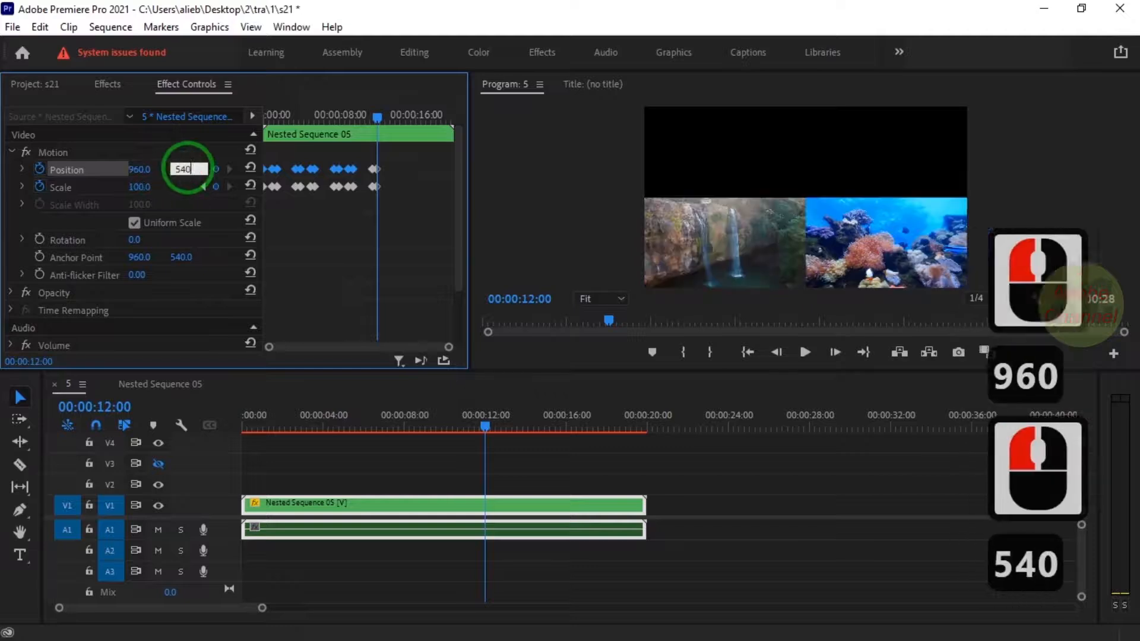
pyautogui.click(115, 169)
# - Hold the four-way view by adding Position and Scale keyframes at 00:00:13:00
pyautogui.click(95, 406)
pyautogui.write('1')
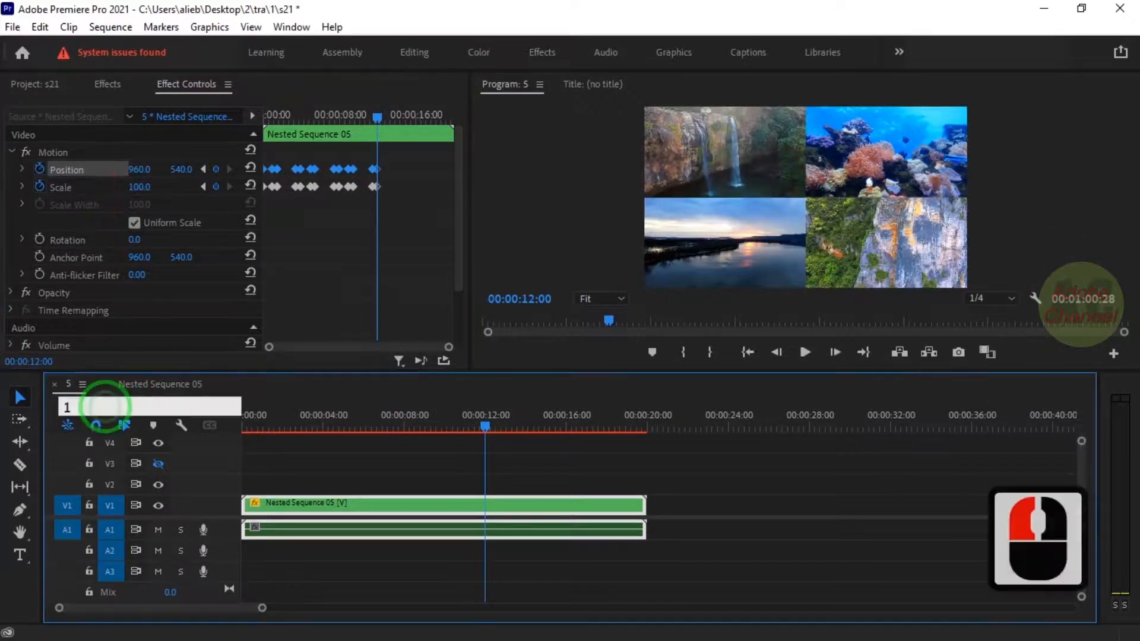
pyautogui.write('300')
pyautogui.click(249, 391)
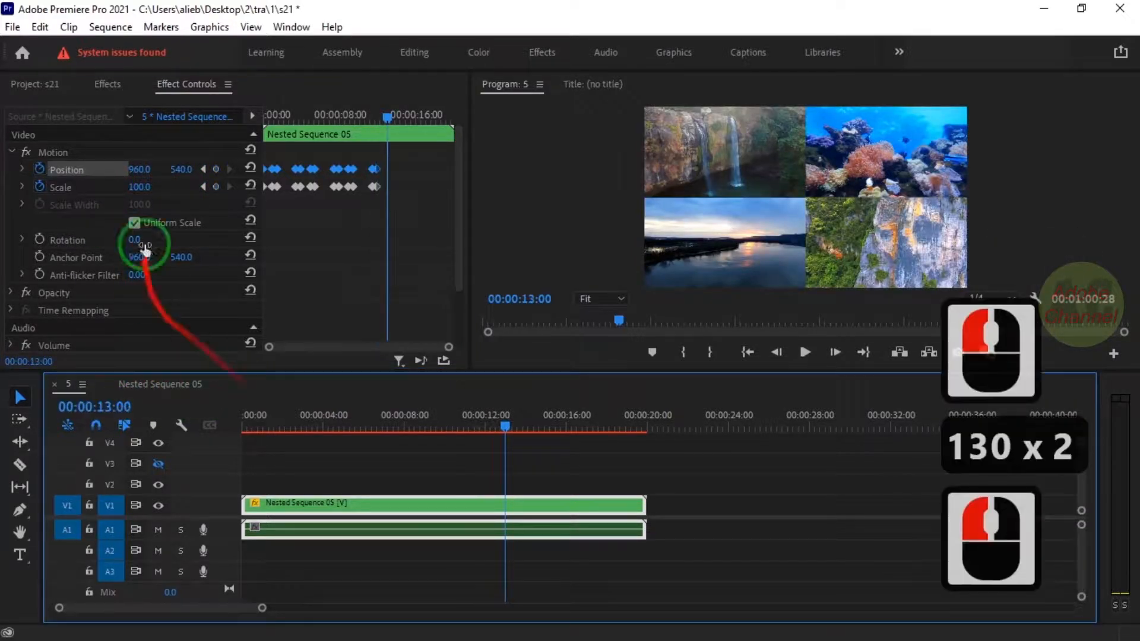
pyautogui.click(215, 169)
pyautogui.click(216, 186)
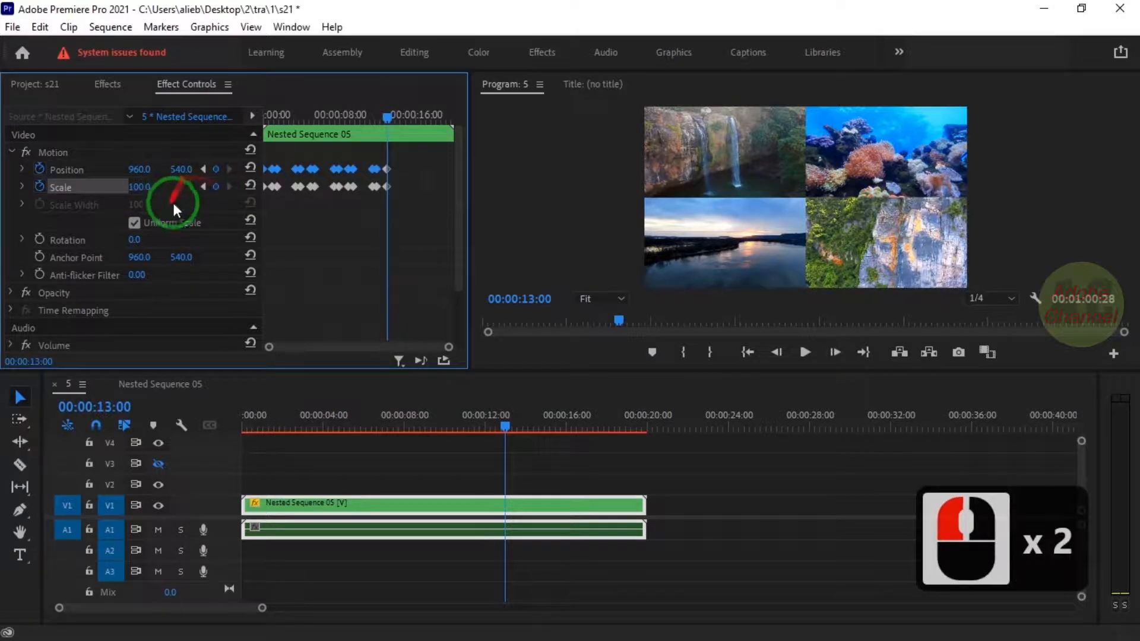
# - At 00:00:13:15, keyframe Nested Sequence 05 at scale 200 and position 1920, 0 to fill the frame with the sunset lake clip
pyautogui.click(103, 409)
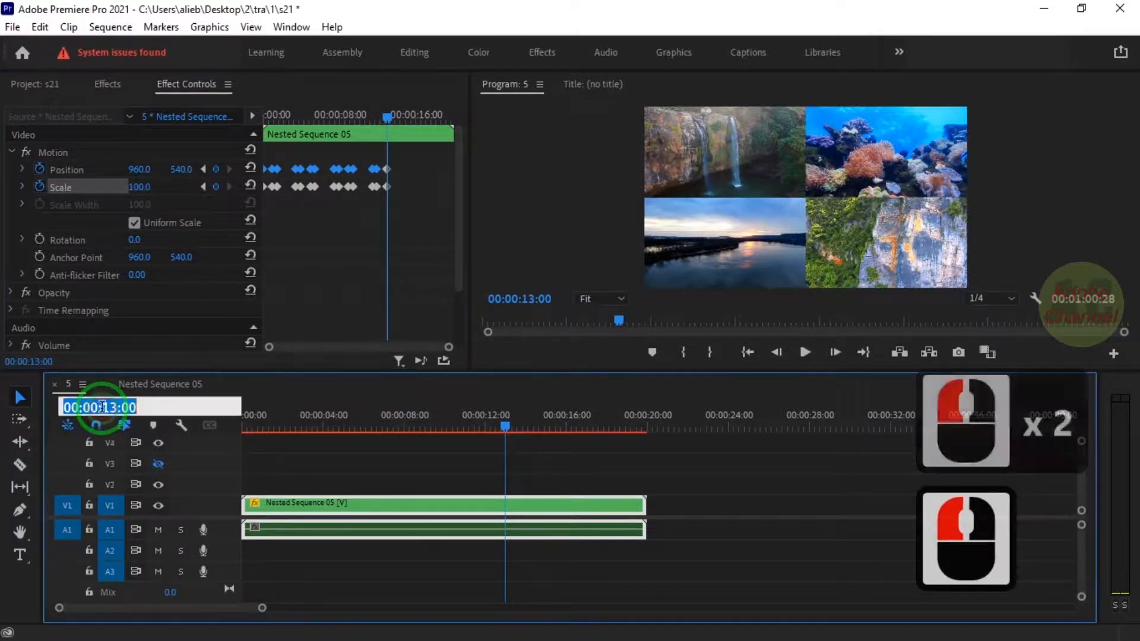
pyautogui.write('1315')
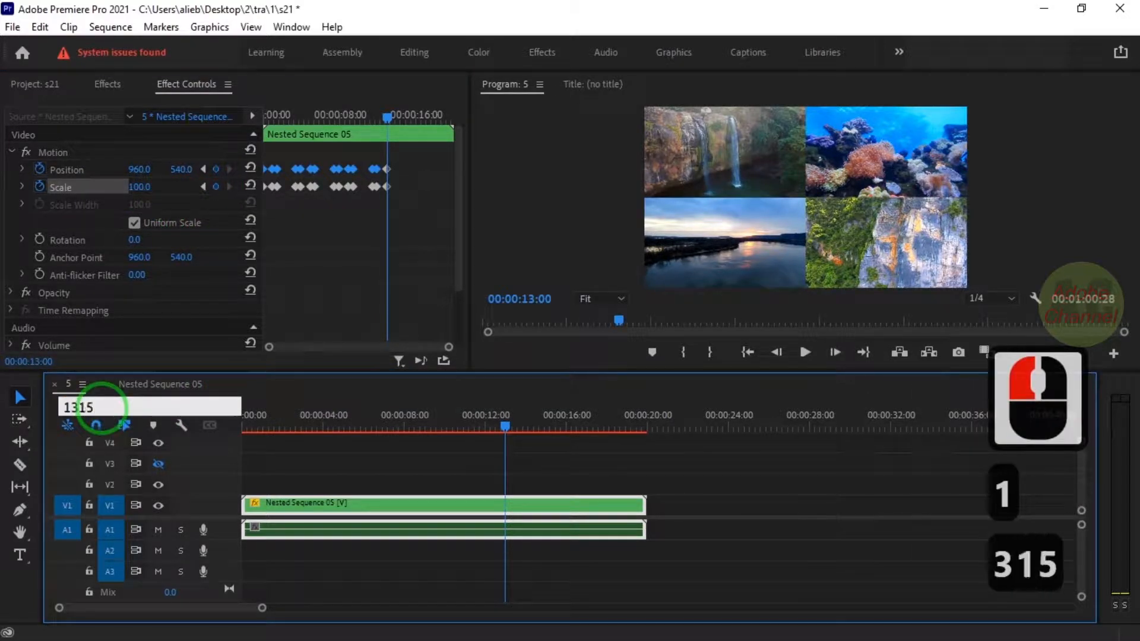
pyautogui.click(264, 387)
pyautogui.click(148, 187)
pyautogui.write('20')
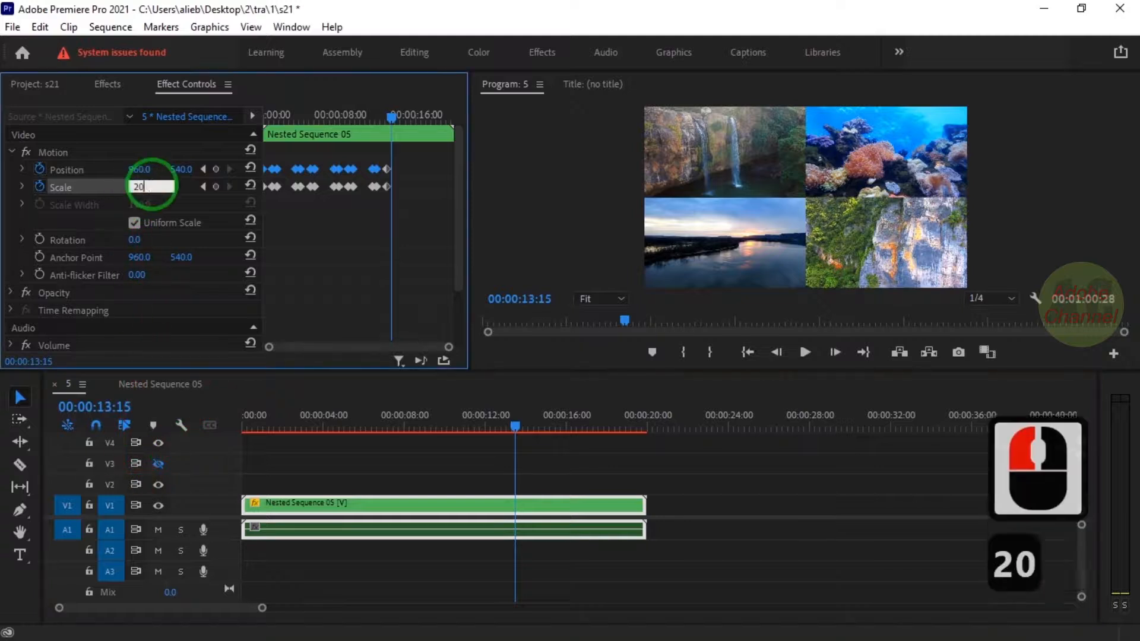
pyautogui.write('0')
pyautogui.click(141, 171)
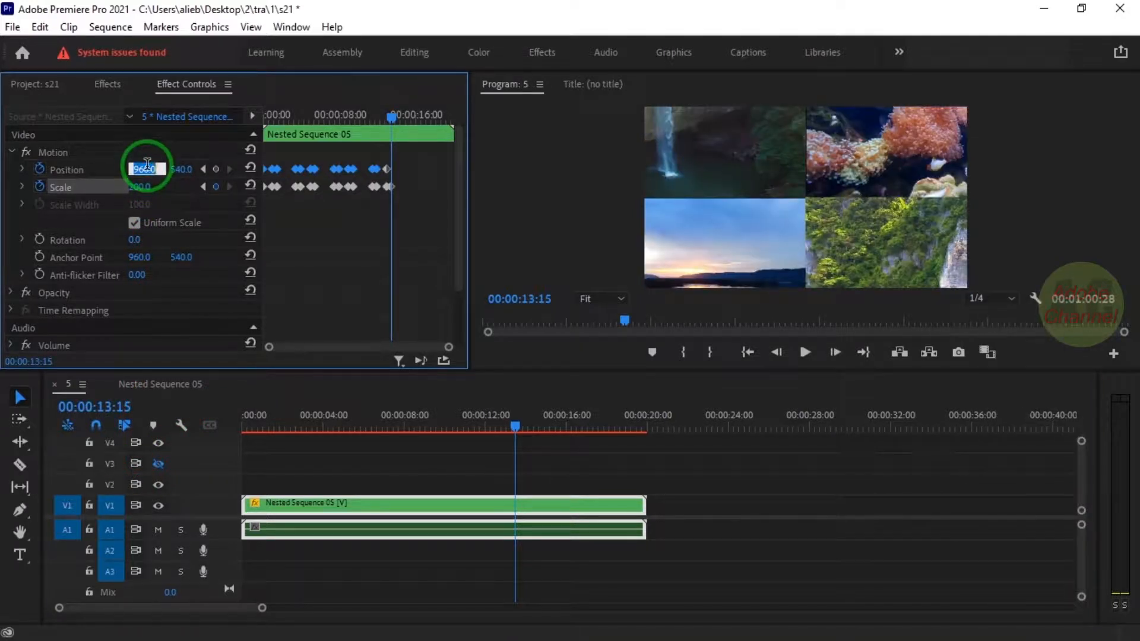
pyautogui.click(180, 171)
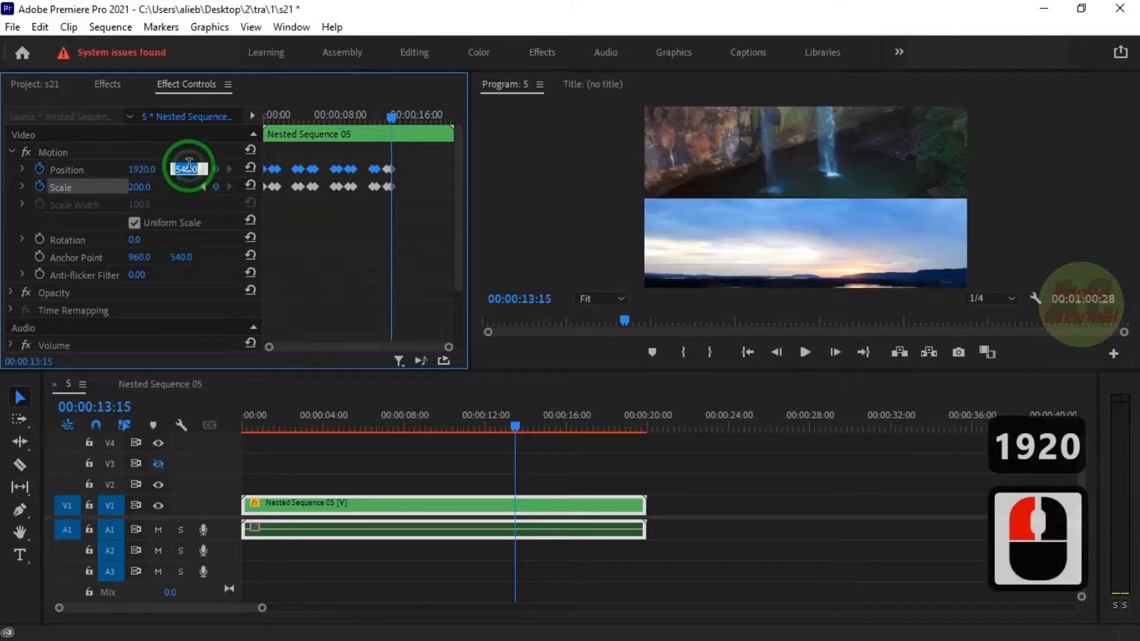
pyautogui.write('0')
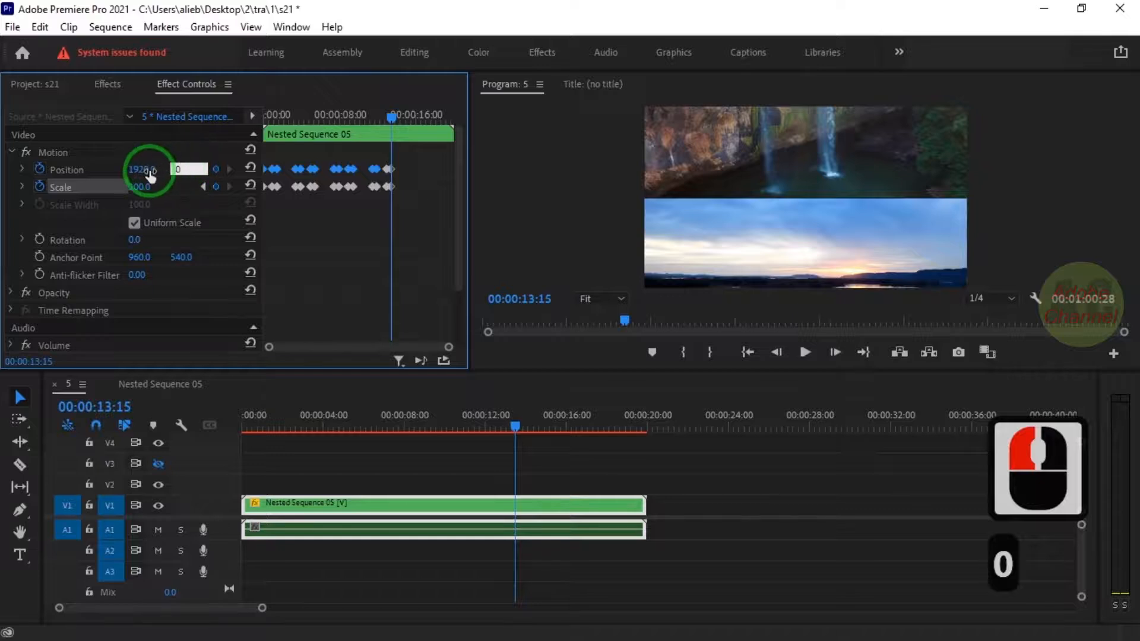
# - Hold the sunset lake close-up by adding Position and Scale keyframes at 00:00:15:15
pyautogui.click(116, 170)
pyautogui.click(95, 406)
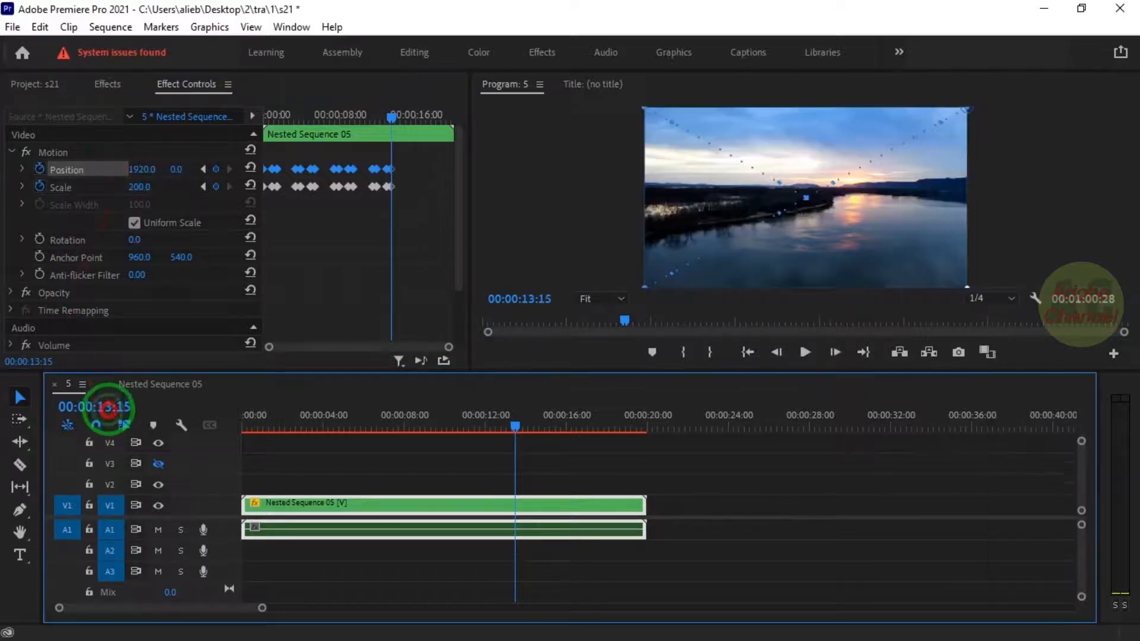
pyautogui.write('1515')
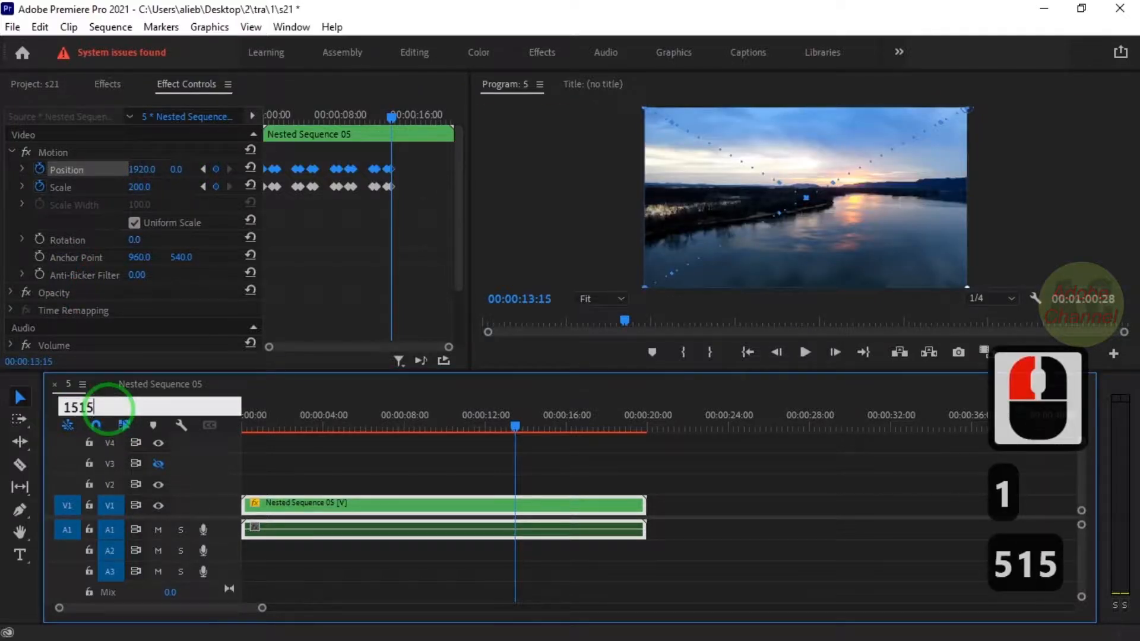
pyautogui.click(268, 396)
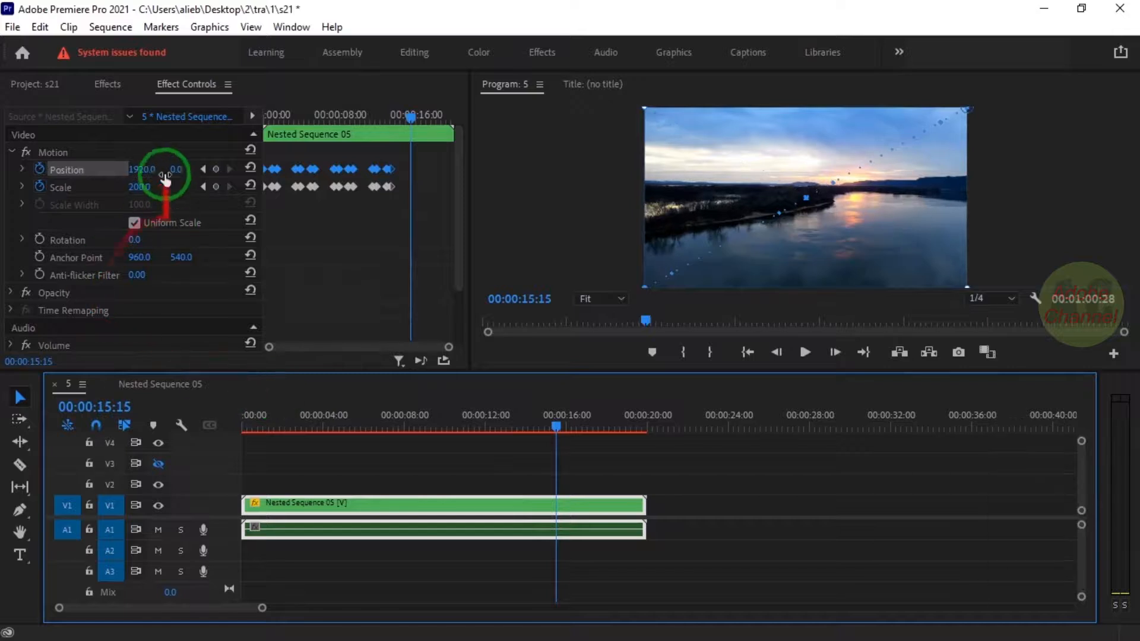
pyautogui.click(216, 169)
pyautogui.click(216, 187)
# - At 00:00:16:00, bring Nested Sequence 05 back to the four-way view with scale 100 and position 960, 540
pyautogui.click(109, 406)
pyautogui.write('1600')
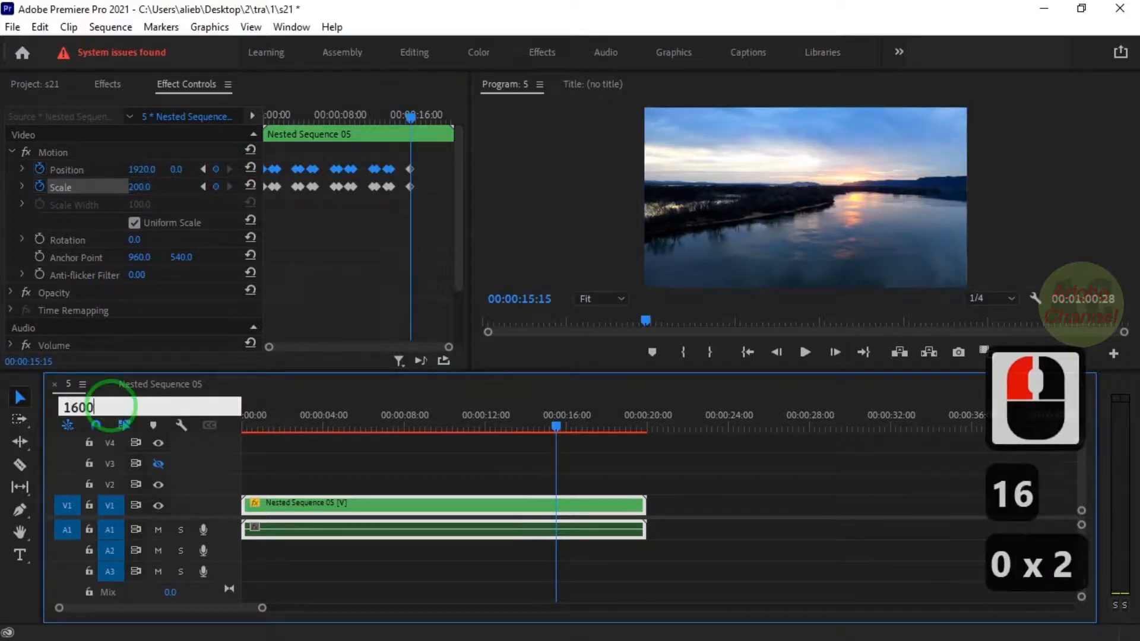
pyautogui.click(243, 416)
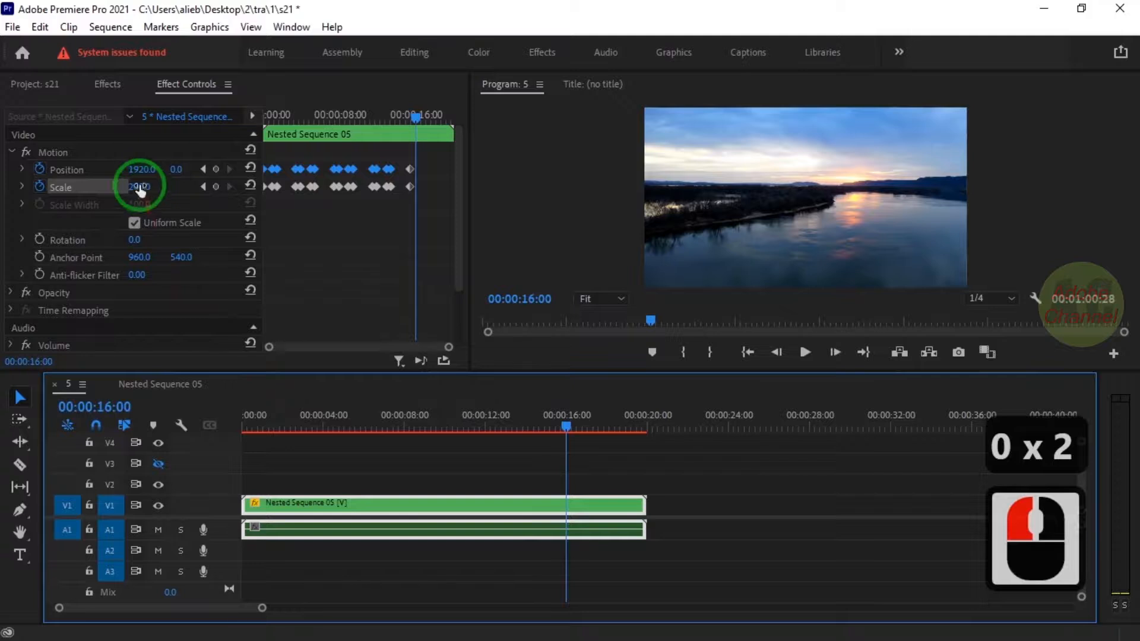
pyautogui.click(156, 184)
pyautogui.write('100')
pyautogui.click(143, 169)
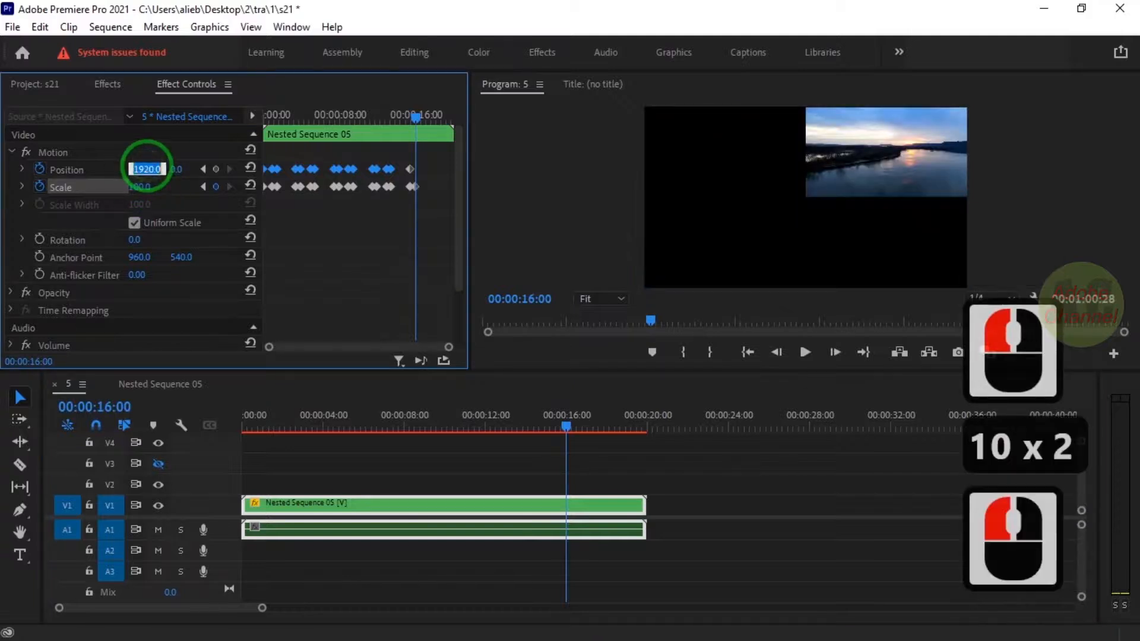
pyautogui.write('960')
pyautogui.click(174, 171)
pyautogui.write('540')
pyautogui.click(105, 164)
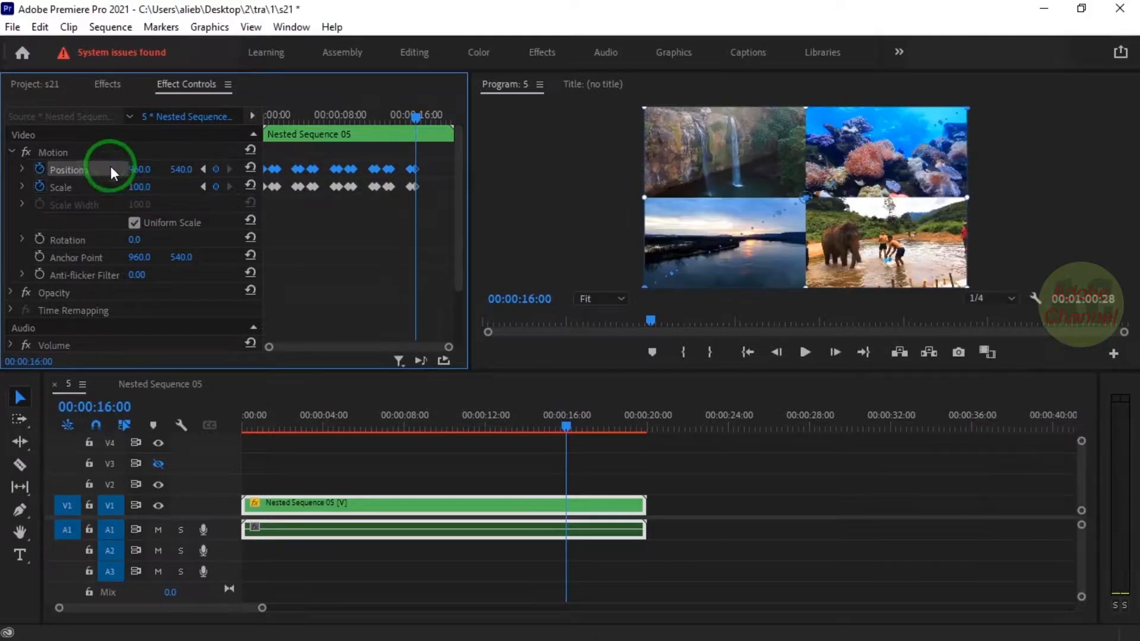
# - Play sequence 5 from the start to its end to review the finished split-screen zoom animation
pyautogui.moveTo(275, 120); pyautogui.dragTo(248, 123)
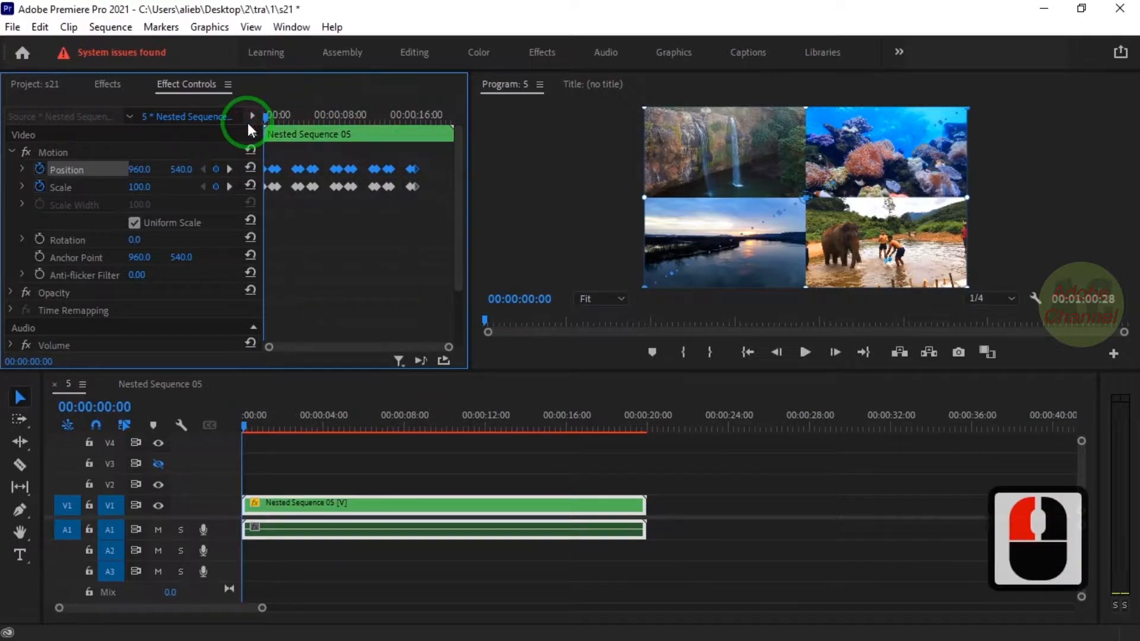
pyautogui.click(450, 439)
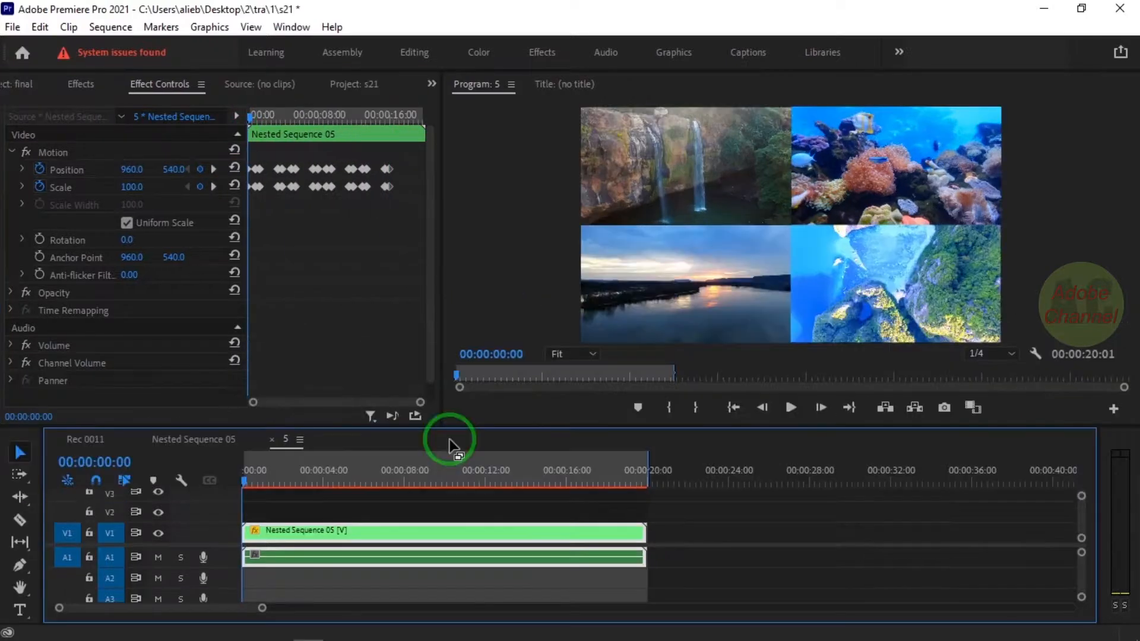
pyautogui.press('space')
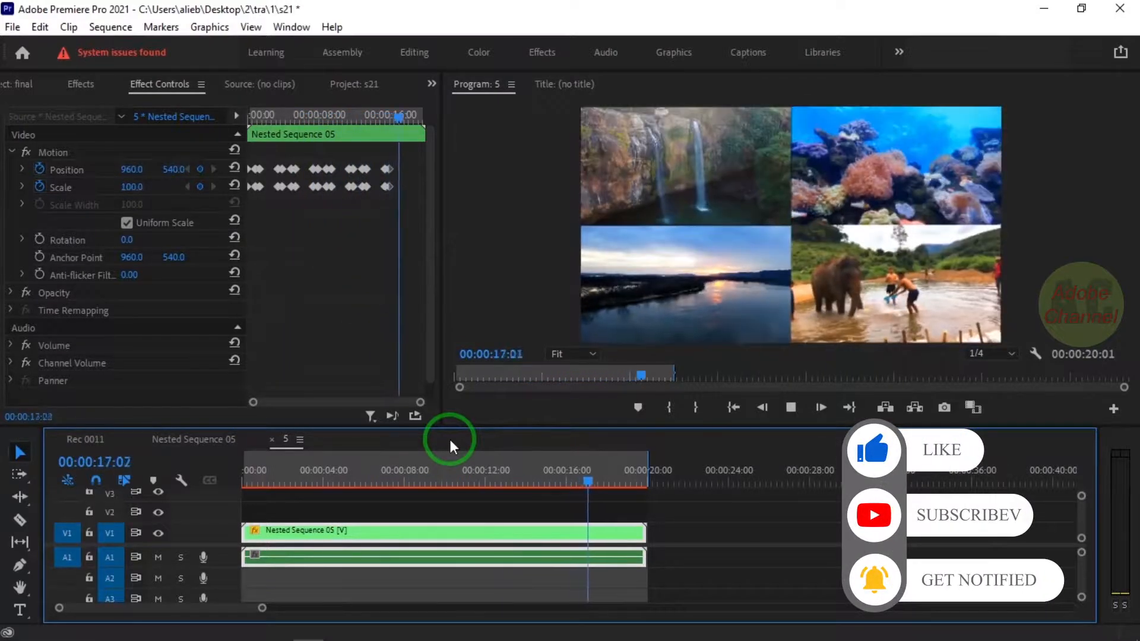
pyautogui.press('space')
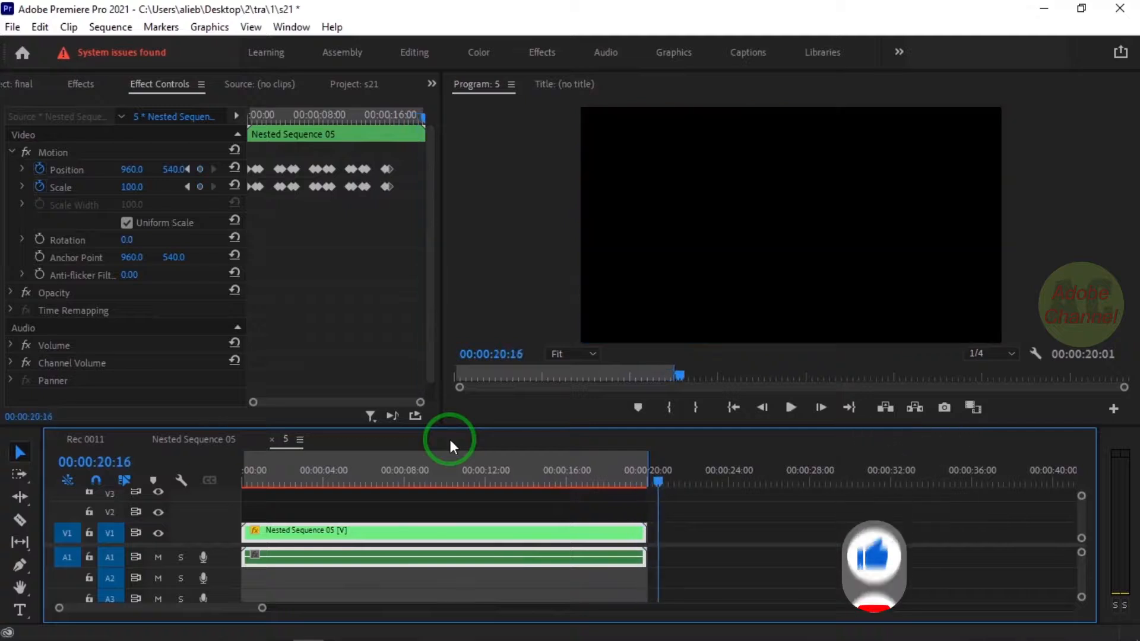